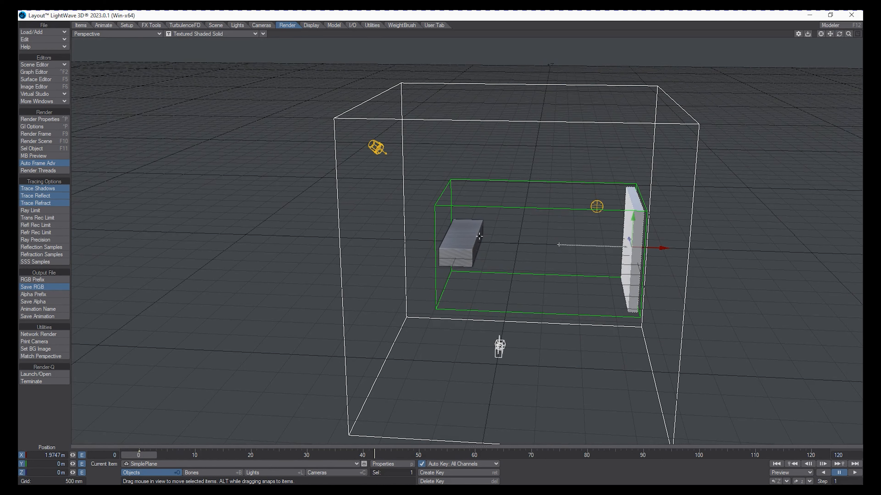
# Step: Open the Fluid Emitters settings and review the ElongatedBox emitter's force, general, texture and channel values
pyautogui.moveTo(138, 454); pyautogui.dragTo(334, 453)
pyautogui.moveTo(309, 282); pyautogui.dragTo(150, 178)
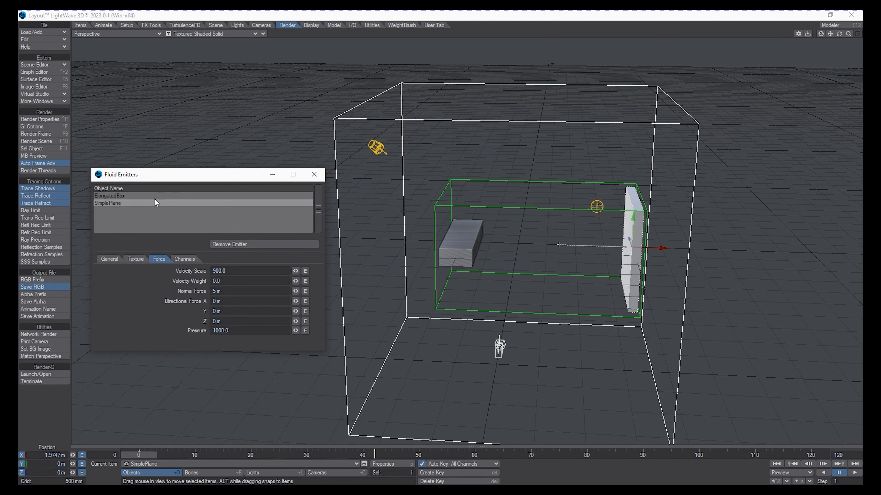
pyautogui.click(111, 195)
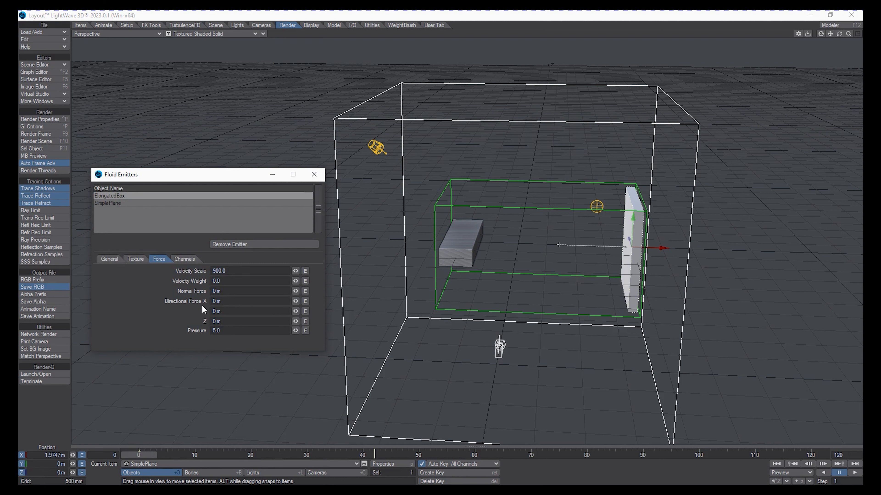
pyautogui.click(112, 259)
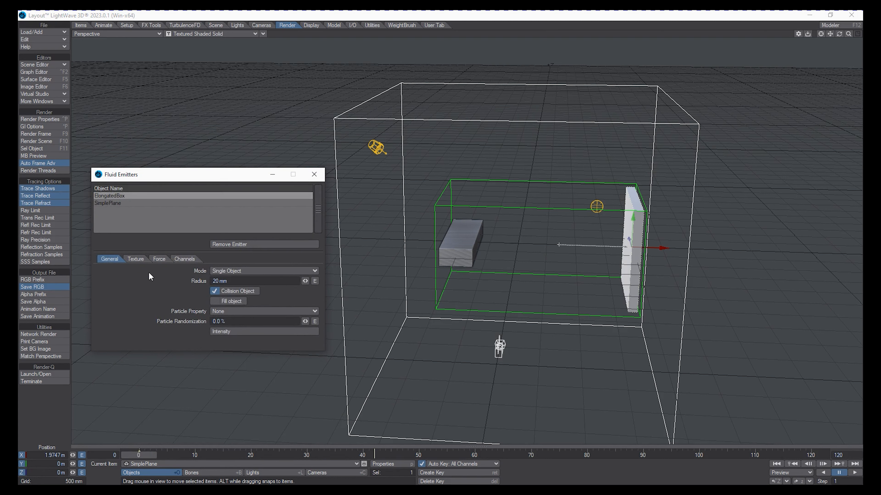
pyautogui.click(132, 261)
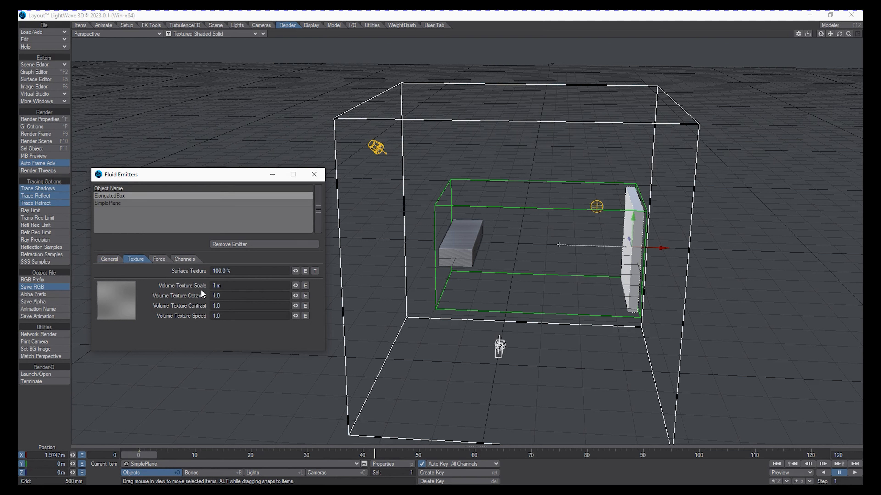
pyautogui.click(190, 259)
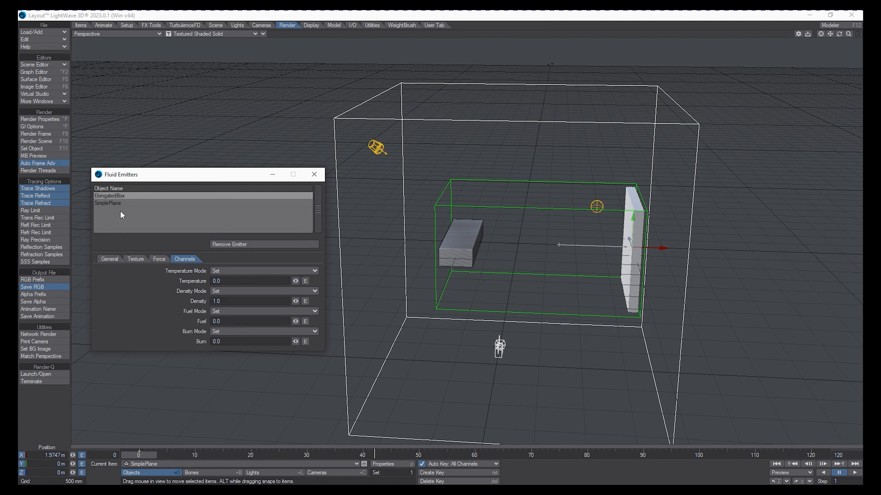
# Step: Show the SimplePlane emitter's channel values and scrub the timeline to examine how the moving plane pushes smoke off the box
pyautogui.click(126, 203)
pyautogui.moveTo(137, 453); pyautogui.dragTo(357, 453)
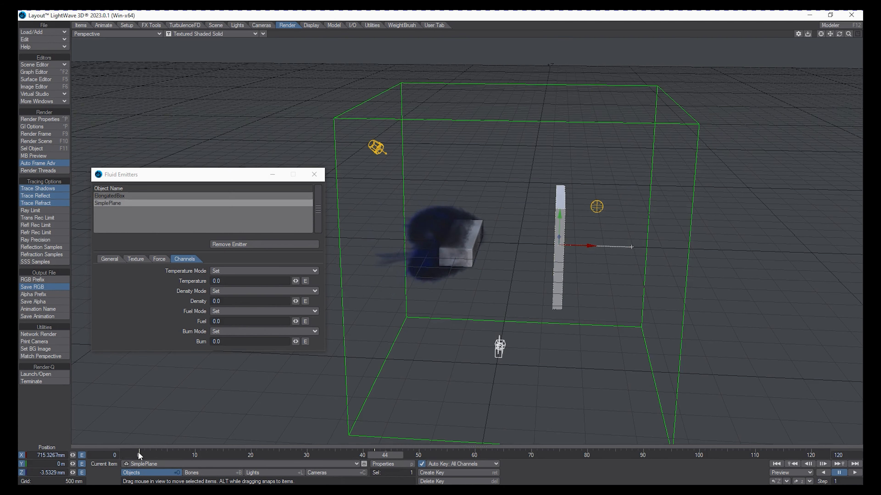
pyautogui.click(130, 453)
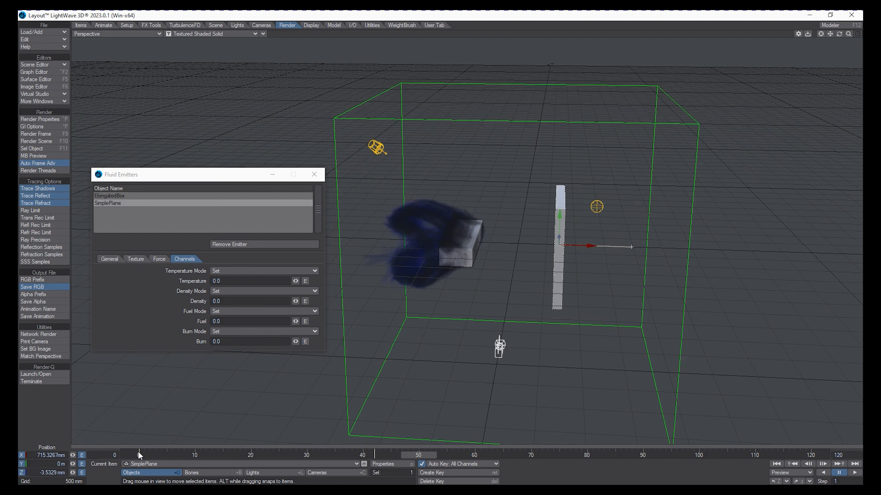
pyautogui.click(137, 451)
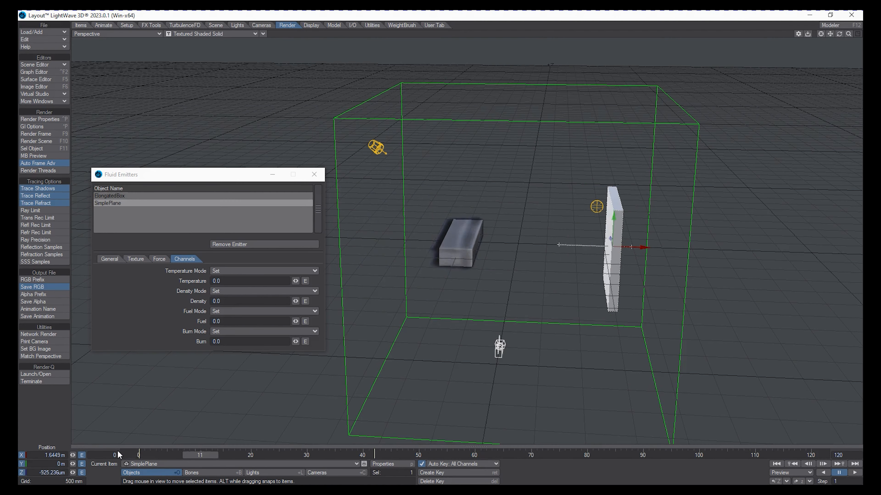
pyautogui.click(136, 451)
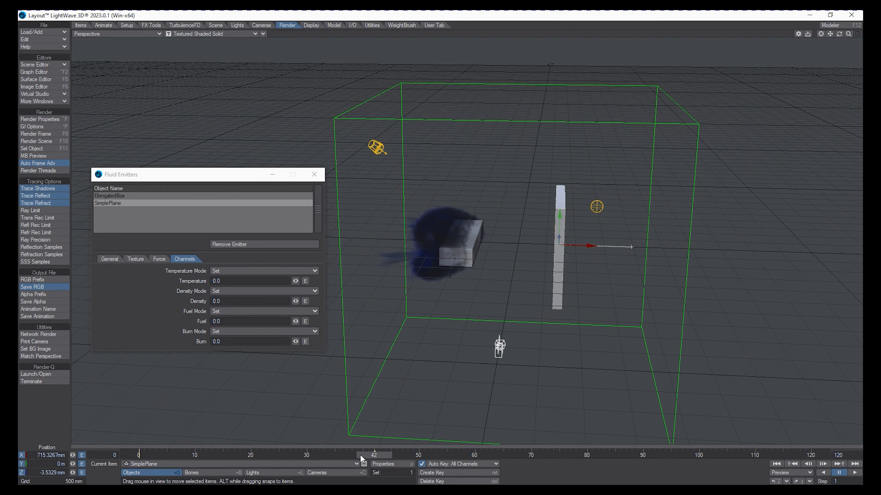
pyautogui.moveTo(360, 456)
pyautogui.mouseDown()
pyautogui.moveTo(240, 459)
pyautogui.moveTo(363, 456)
pyautogui.moveTo(345, 463)
pyautogui.mouseUp()
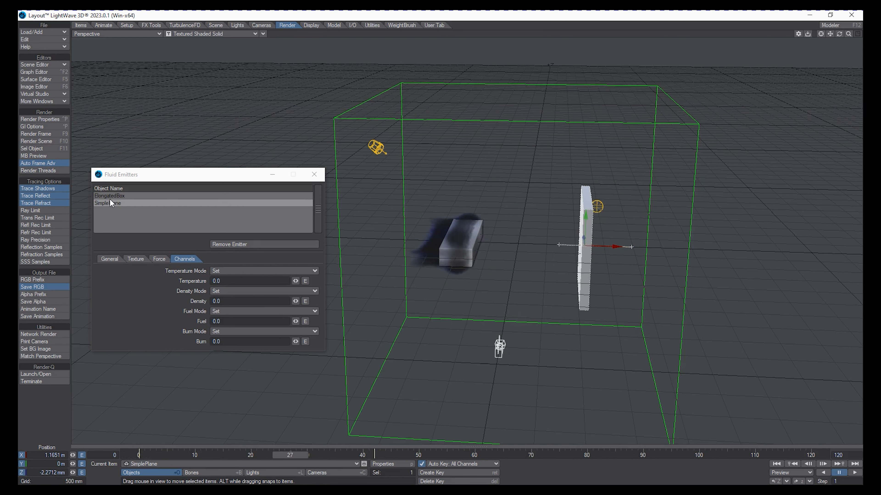
# Step: Review the SimplePlane emitter's force, general and texture settings
pyautogui.click(164, 222)
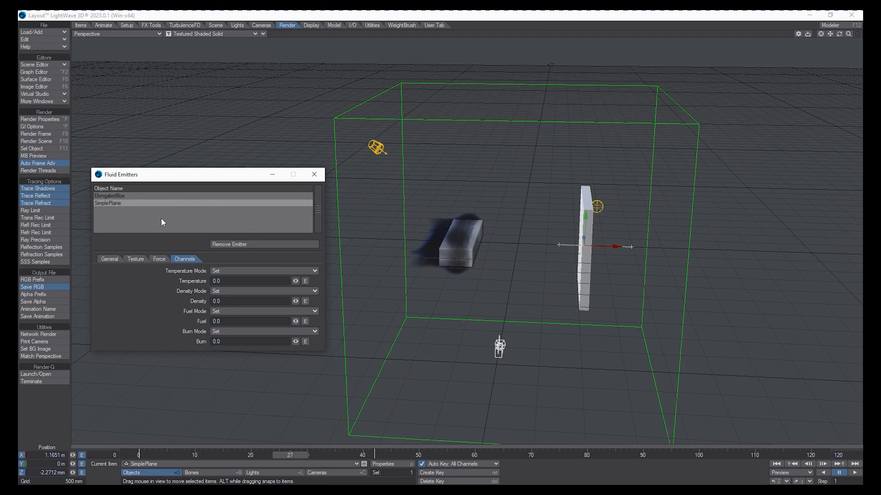
pyautogui.click(160, 260)
pyautogui.click(109, 259)
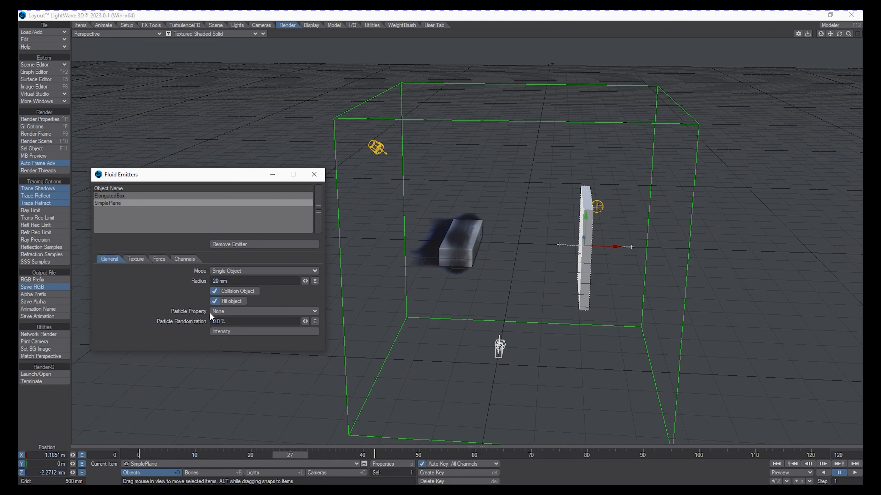
pyautogui.click(136, 260)
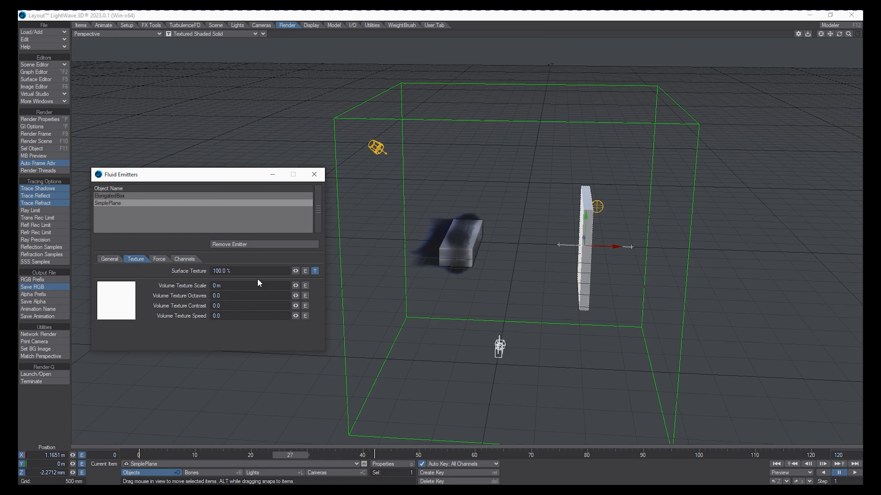
# Step: Open the SimplePlane emitter's surface texture and inspect its Turbulence and Value layers
pyautogui.click(316, 272)
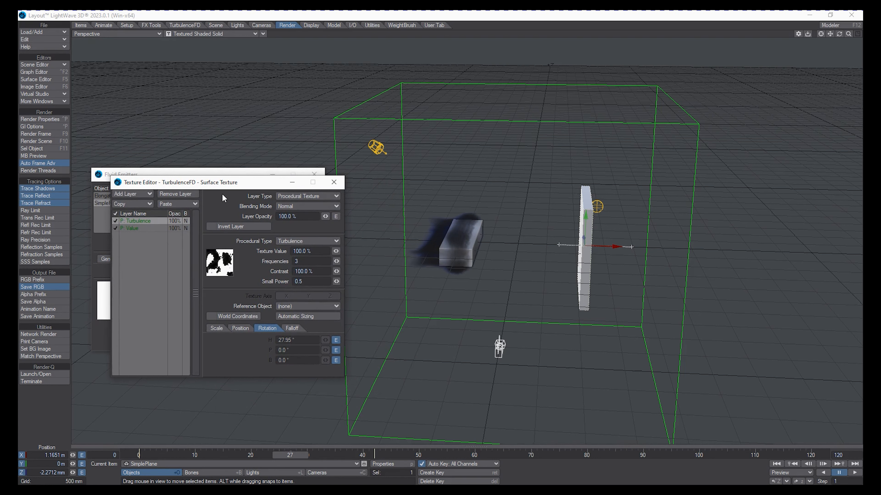
pyautogui.moveTo(223, 184); pyautogui.dragTo(199, 215)
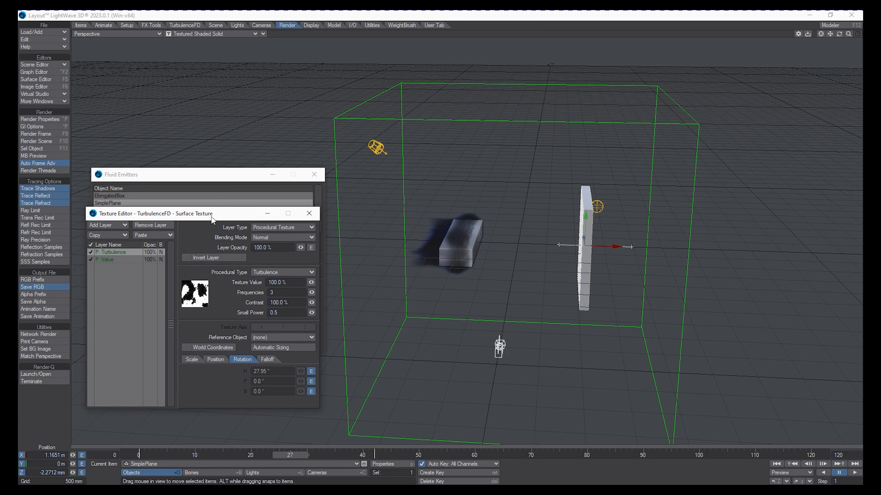
pyautogui.click(122, 260)
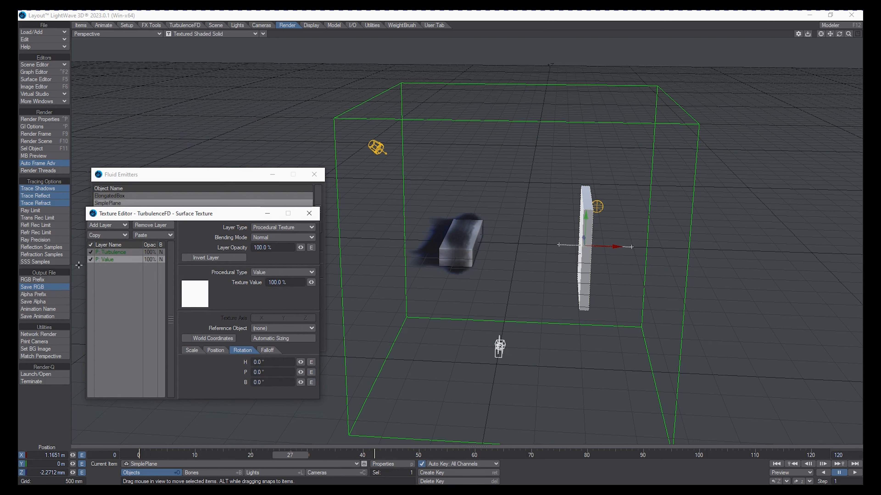
pyautogui.click(136, 253)
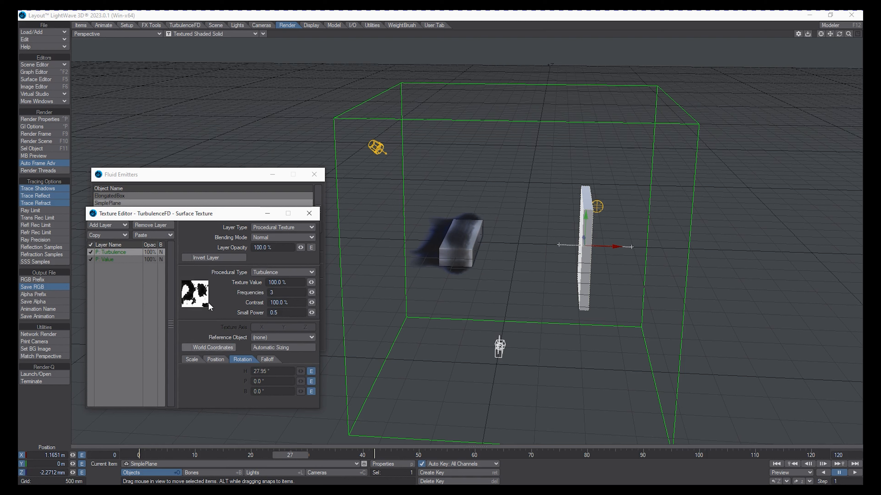
pyautogui.click(208, 204)
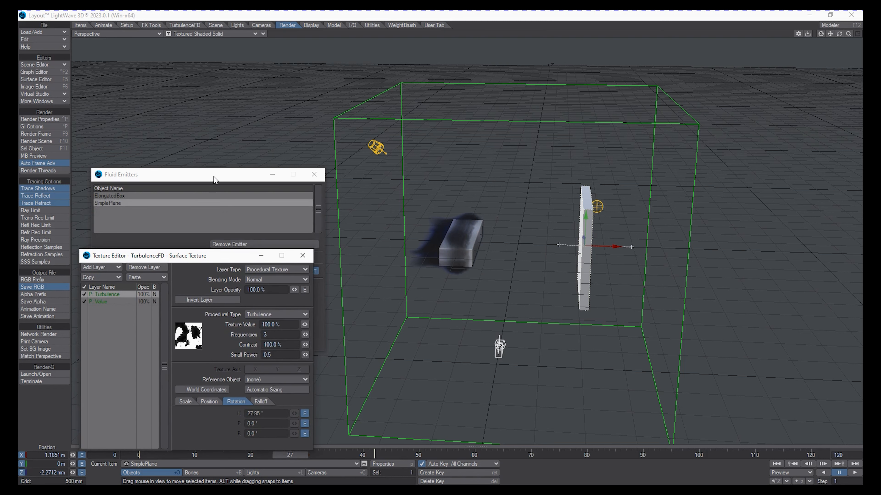
# Step: Set the SimplePlane emitter's Normal Force to 1 m
pyautogui.click(158, 204)
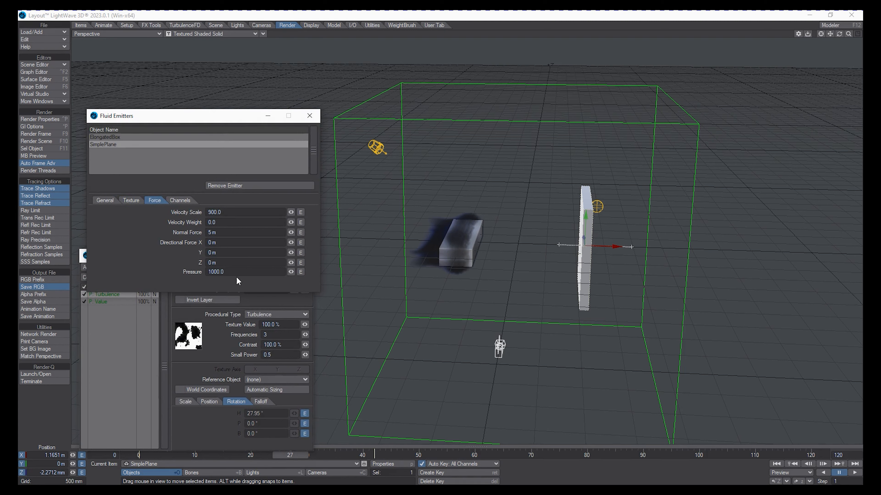
pyautogui.click(236, 233)
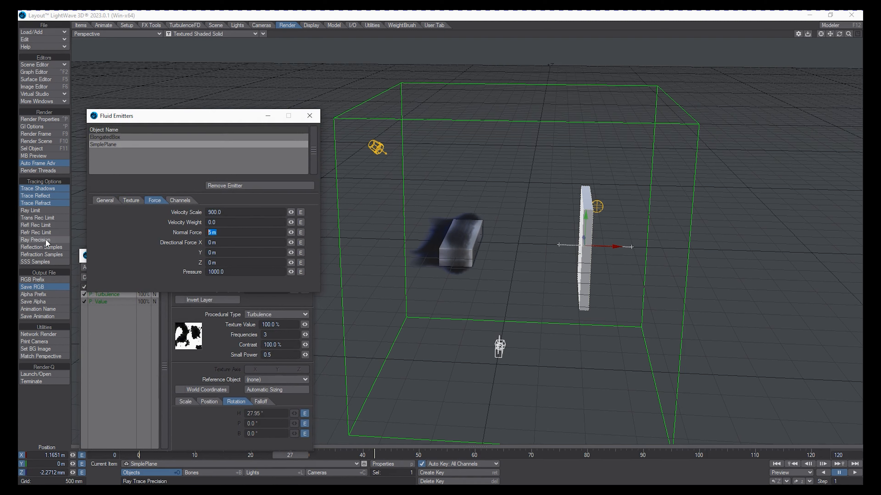
pyautogui.write('1')
pyautogui.press('Tab')
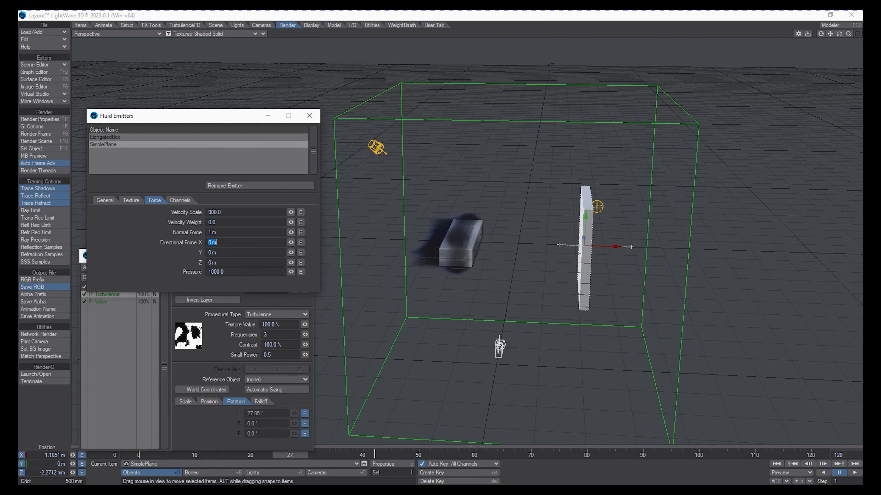
# Step: Run the VolCon fluid simulation, overwriting the existing cache, and stop it at about frame 105
pyautogui.moveTo(18, 114); pyautogui.dragTo(165, 106)
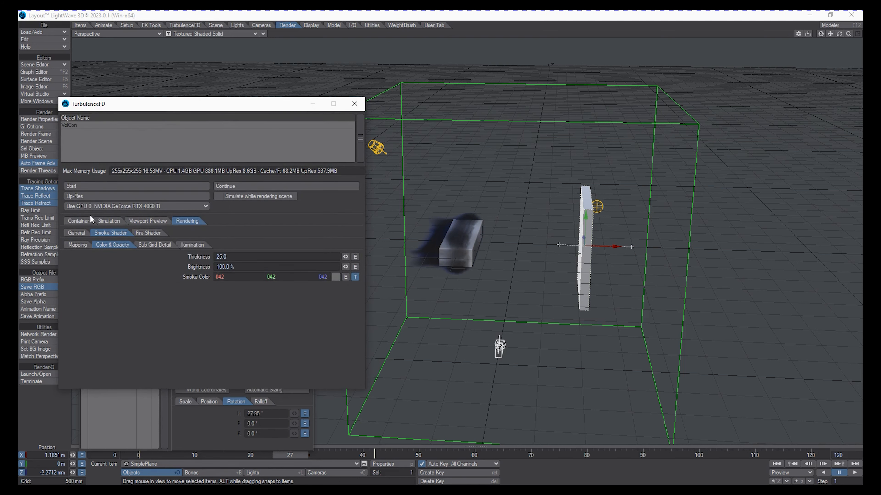
pyautogui.click(84, 188)
pyautogui.click(159, 43)
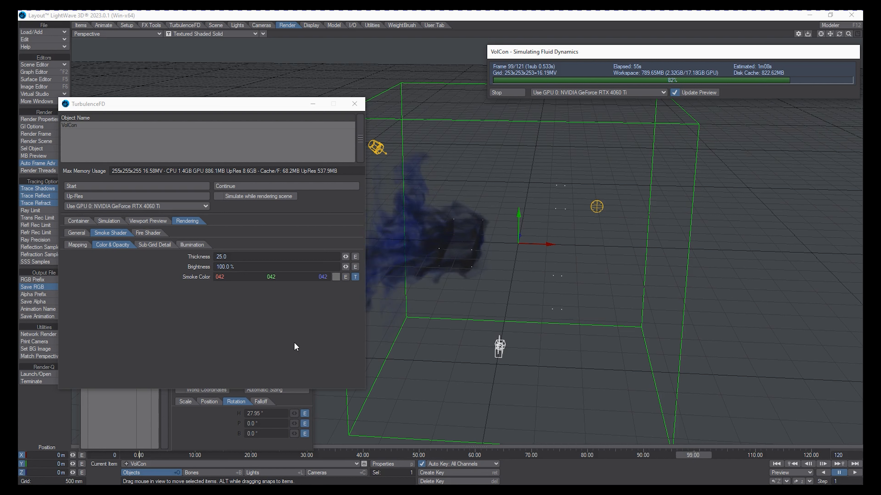
pyautogui.click(501, 92)
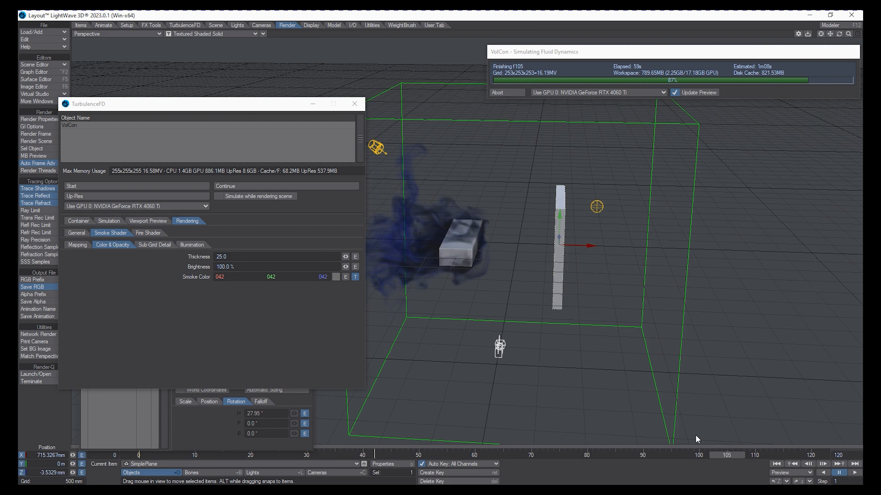
# Step: Scrub the timeline to review the simulated smoke and close the surface texture editor
pyautogui.moveTo(722, 456)
pyautogui.mouseDown()
pyautogui.moveTo(713, 456)
pyautogui.moveTo(727, 457)
pyautogui.mouseUp()
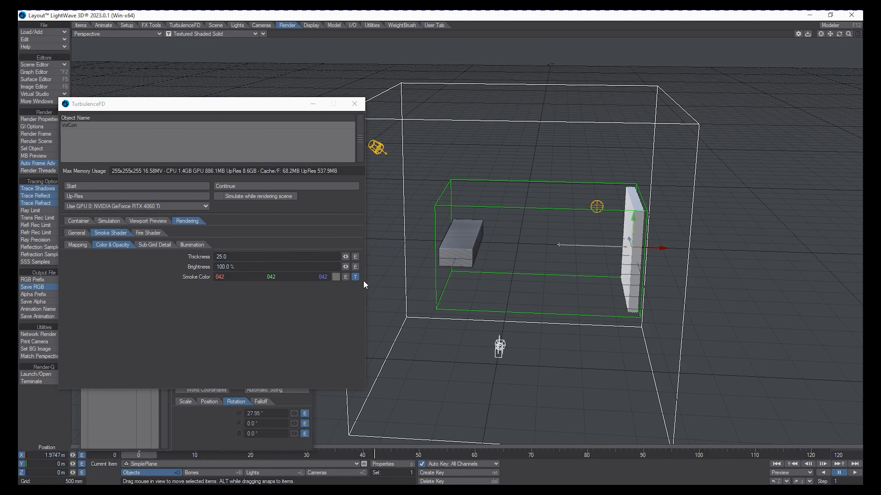
pyautogui.click(196, 437)
pyautogui.click(307, 250)
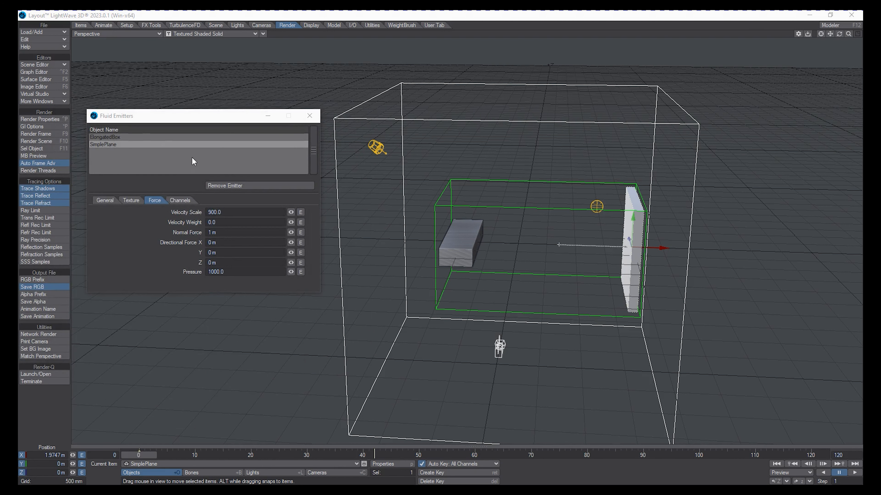
# Step: Set the SimplePlane emitter's Normal Force to 5 m
pyautogui.click(223, 232)
pyautogui.write('5')
pyautogui.press('Tab')
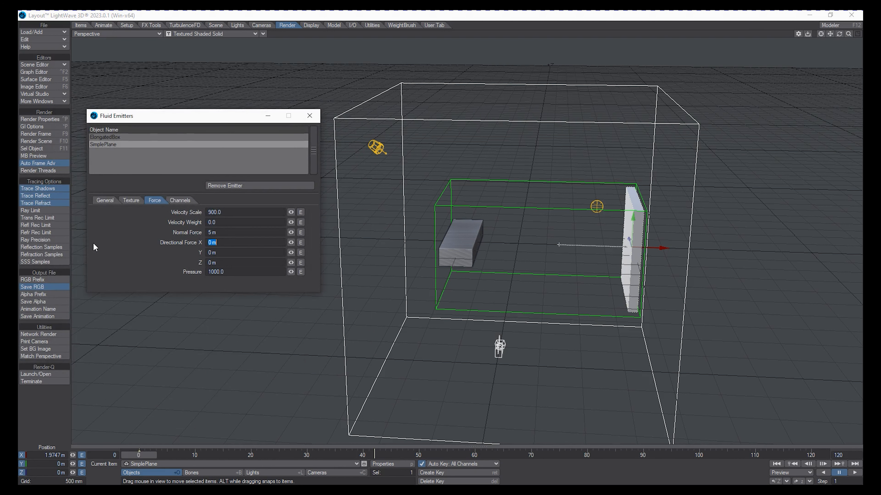
pyautogui.press('Return')
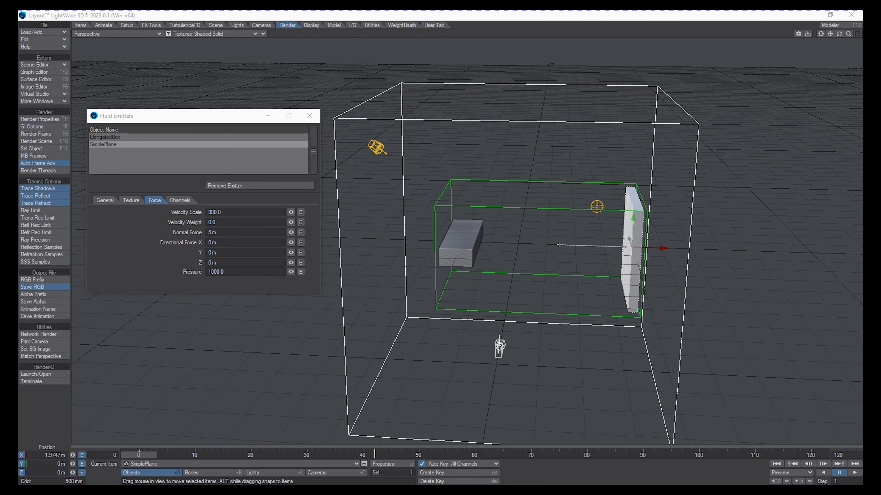
# Step: Check VolCon's container and solver settings and rerun the fluid simulation, overwriting the existing cache
pyautogui.moveTo(0, 118); pyautogui.dragTo(230, 102)
pyautogui.click(80, 214)
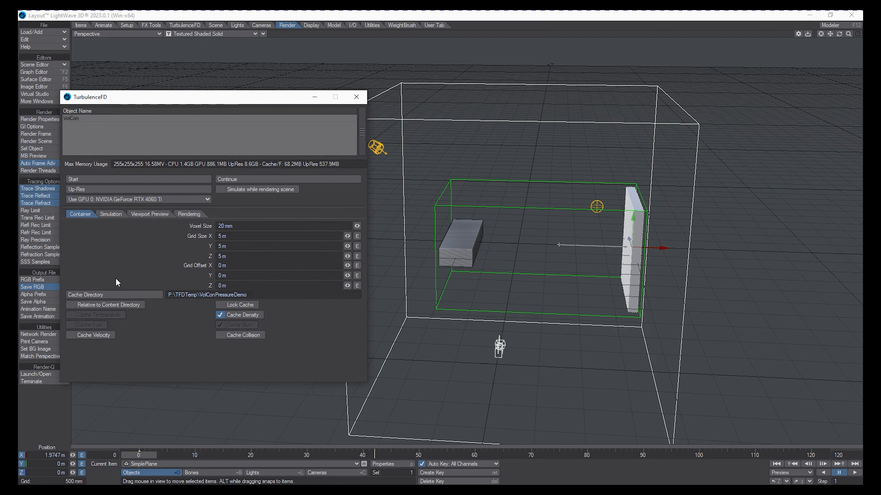
pyautogui.click(115, 214)
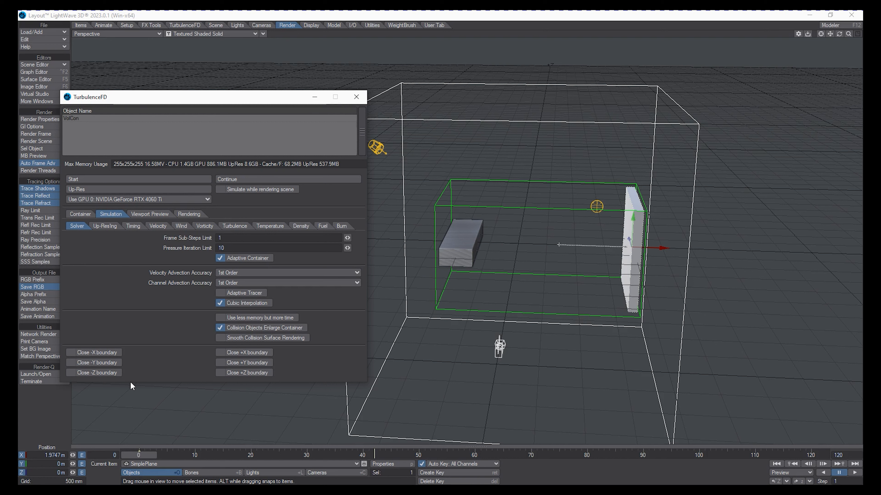
pyautogui.click(122, 180)
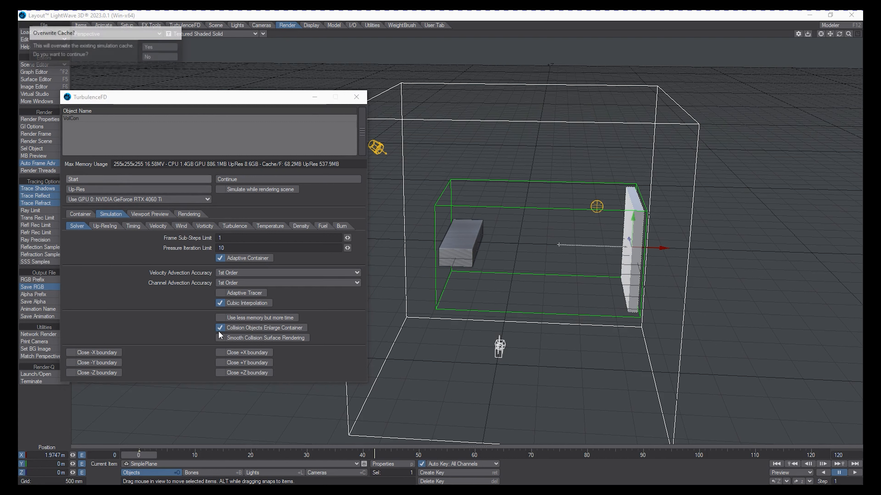
pyautogui.click(160, 47)
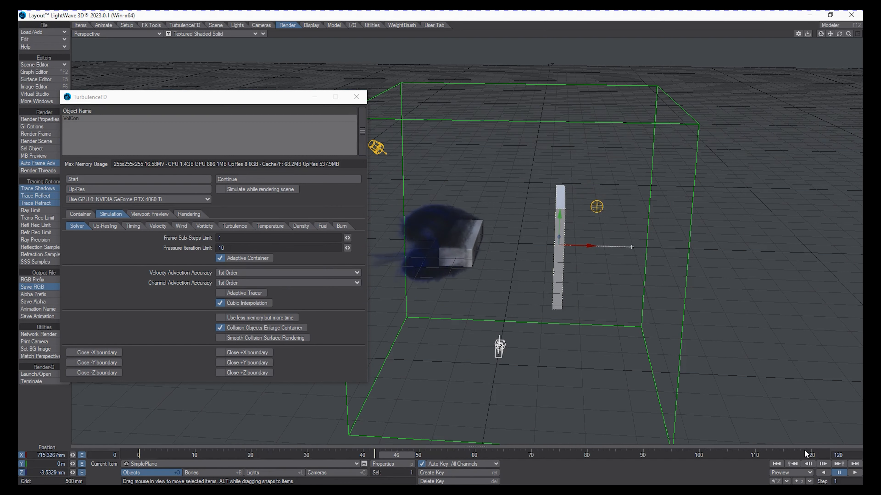
# Step: Set the solver's Frame Sub-Steps Limit to 2 and its Pressure Iteration Limit to 5
pyautogui.click(229, 238)
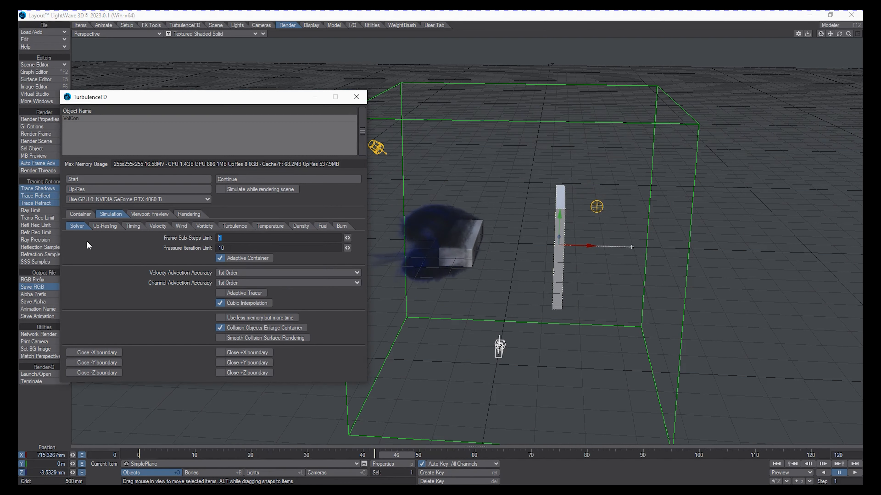
pyautogui.write('2')
pyautogui.press('Tab')
pyautogui.write('5')
# Step: Simulate VolCon again over the existing cache and stop the simulation at about frame 60
pyautogui.click(109, 179)
pyautogui.click(161, 47)
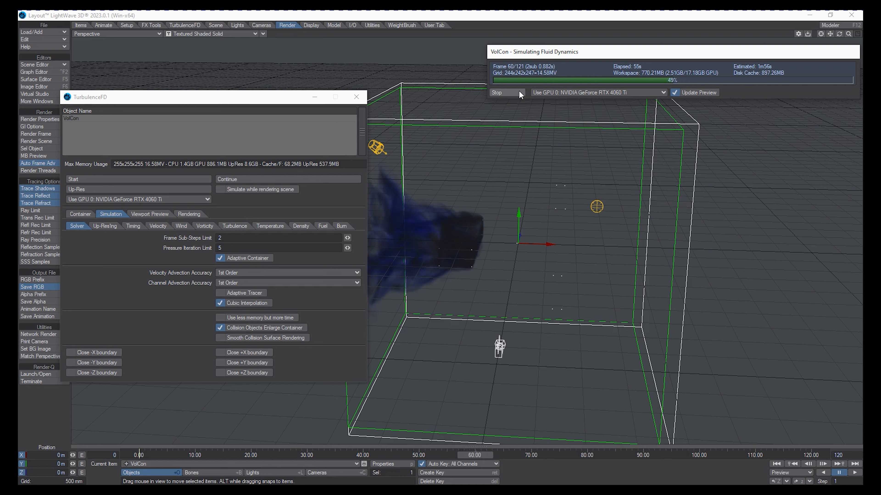
pyautogui.click(507, 92)
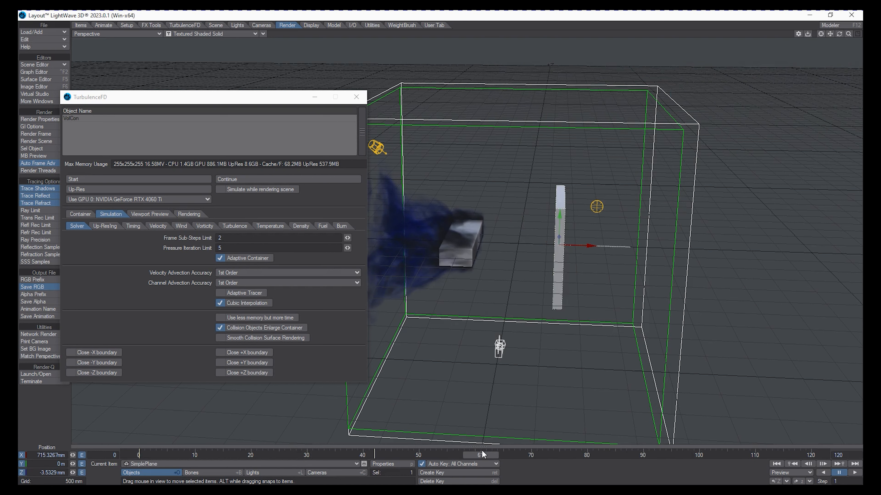
# Step: Step forward through the cached frames and scrub back toward the start to examine how the smoke moves off the box
pyautogui.press('Right')
pyautogui.press('Right')
pyautogui.press('Right')
pyautogui.press('Right')
pyautogui.press('Right')
pyautogui.press('Right')
pyautogui.press('Right')
pyautogui.press('Right')
pyautogui.press('Right')
pyautogui.press('Right')
pyautogui.press('Right')
pyautogui.press('Right')
pyautogui.press('Right')
pyautogui.press('Right')
pyautogui.press('Right')
pyautogui.press('Right')
pyautogui.press('Right')
pyautogui.press('Right')
pyautogui.press('Right')
pyautogui.press('Right')
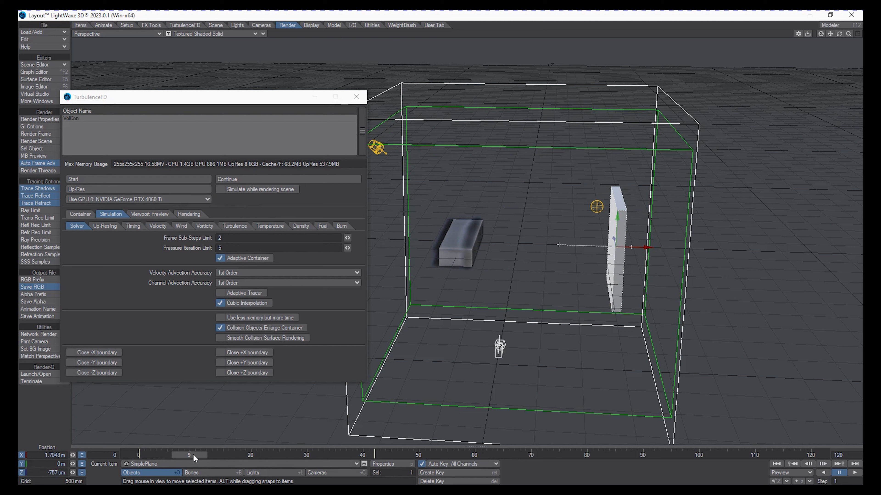
pyautogui.moveTo(193, 455)
pyautogui.mouseDown()
pyautogui.moveTo(144, 457)
pyautogui.moveTo(195, 456)
pyautogui.mouseUp()
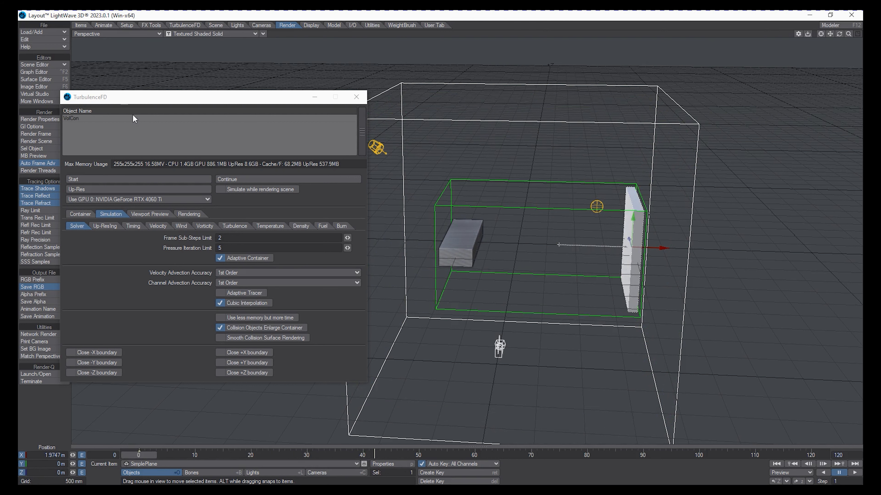
# Step: Set the SimplePlane emitter's Normal Force to -5 m and its Pressure to -10000
pyautogui.click(152, 98)
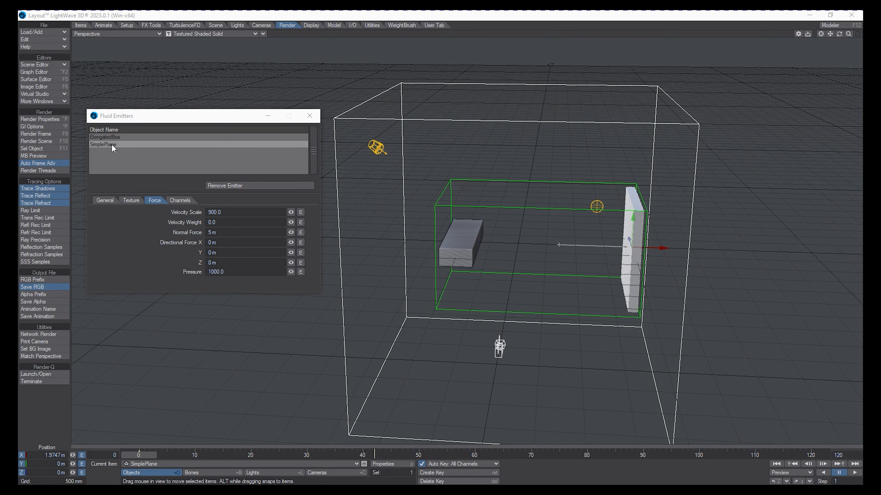
pyautogui.click(230, 232)
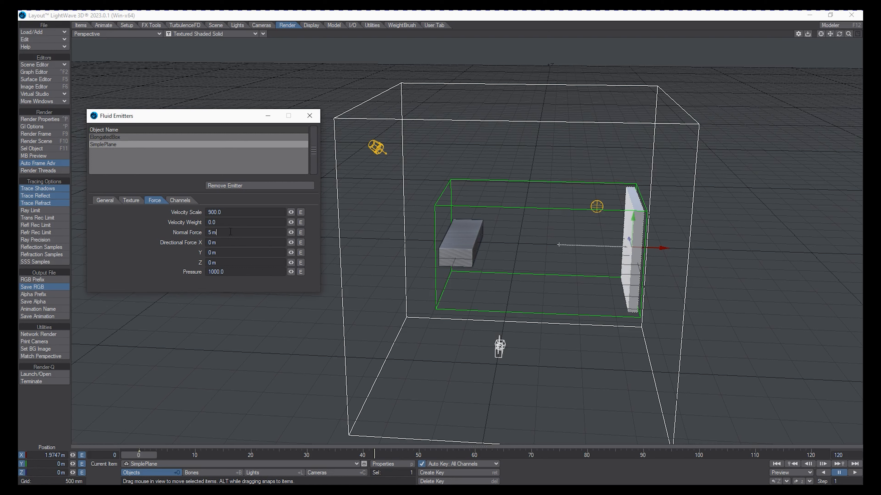
pyautogui.hotkey('shift', 'Home')
pyautogui.write('-')
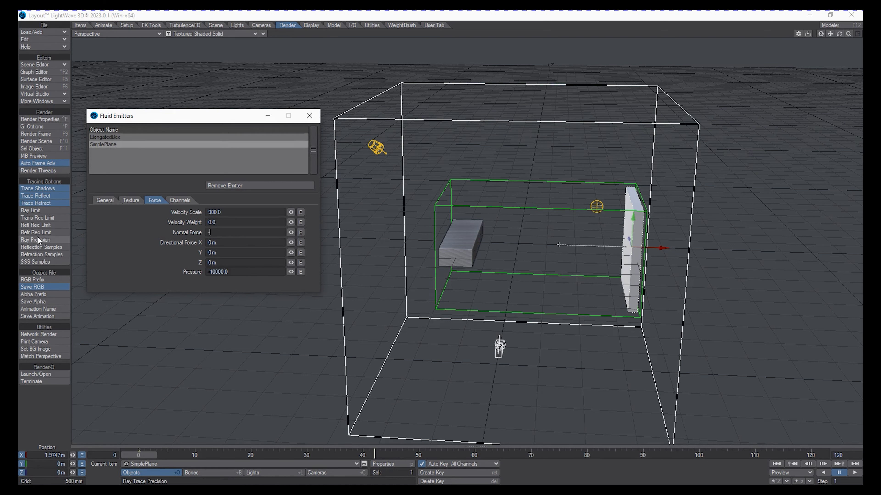
pyautogui.press('Return')
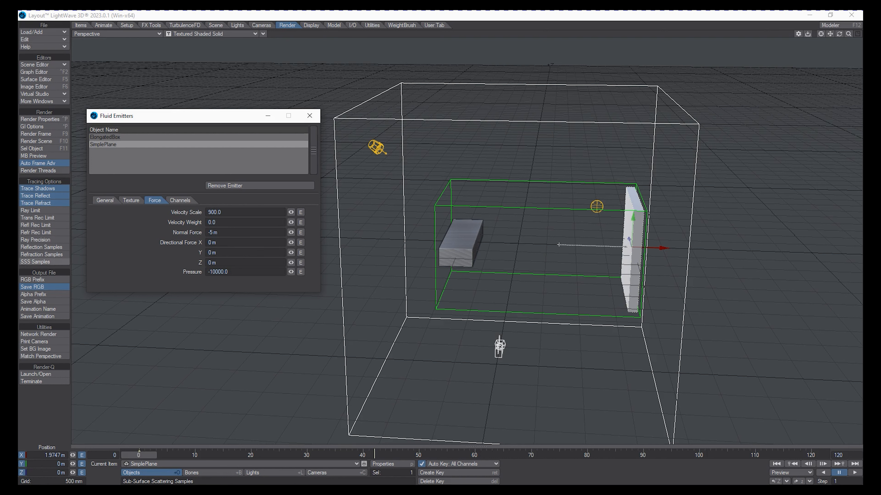
# Step: Rerun the VolCon simulation over the existing cache, stop it at about frame 69, and scrub through the early frames
pyautogui.moveTo(226, 148); pyautogui.dragTo(224, 149)
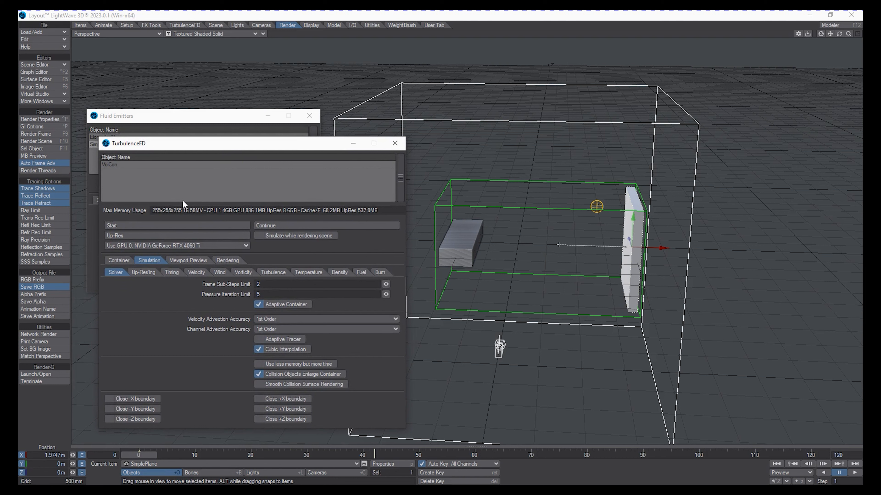
pyautogui.click(166, 227)
pyautogui.click(159, 47)
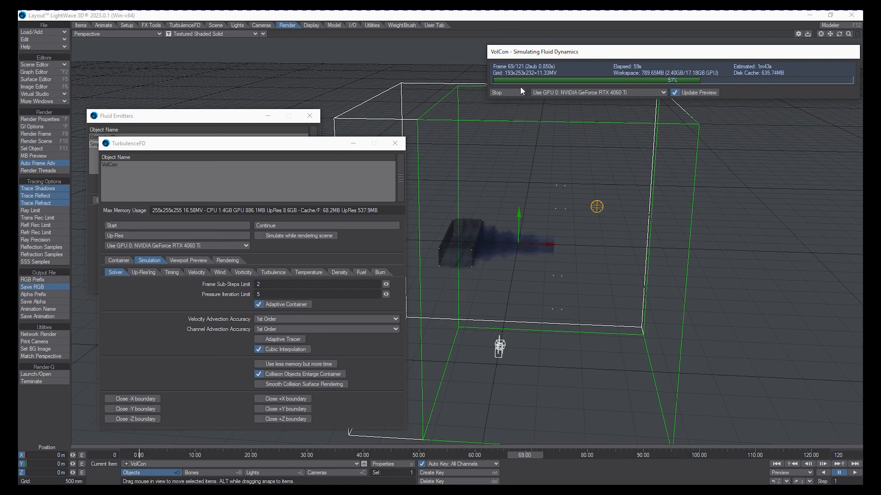
pyautogui.click(518, 92)
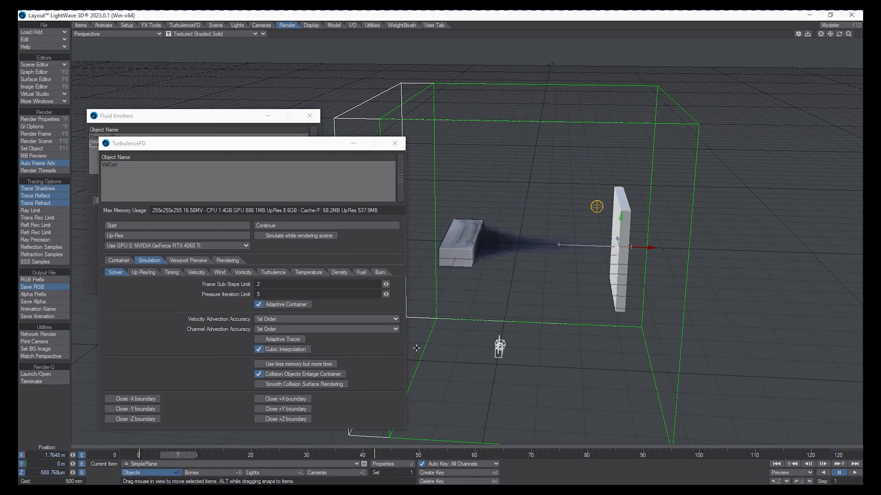
pyautogui.moveTo(191, 456); pyautogui.dragTo(174, 455)
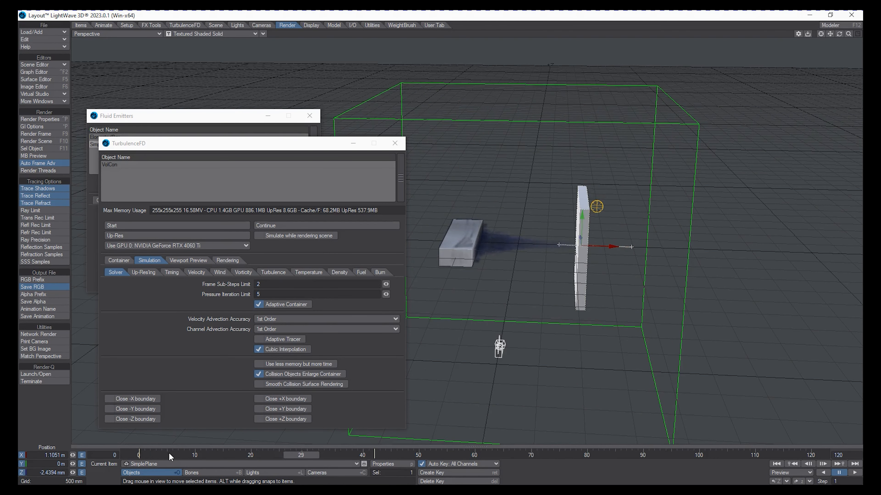
pyautogui.click(140, 455)
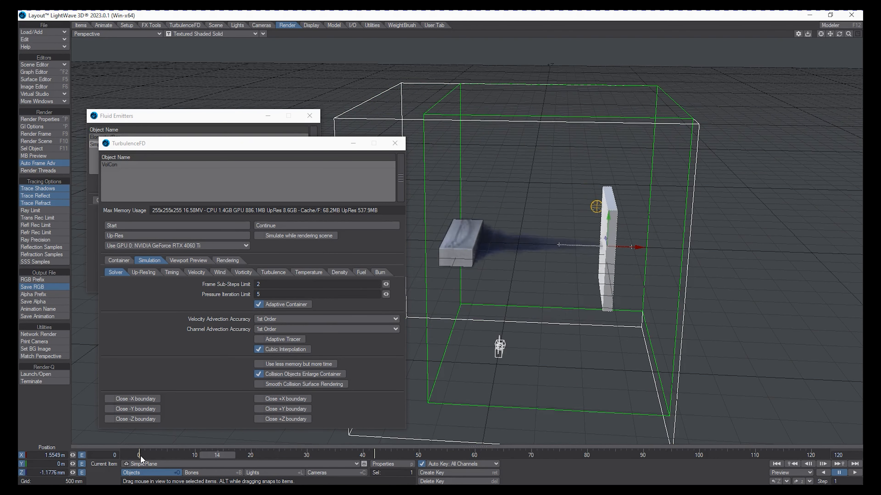
pyautogui.click(168, 455)
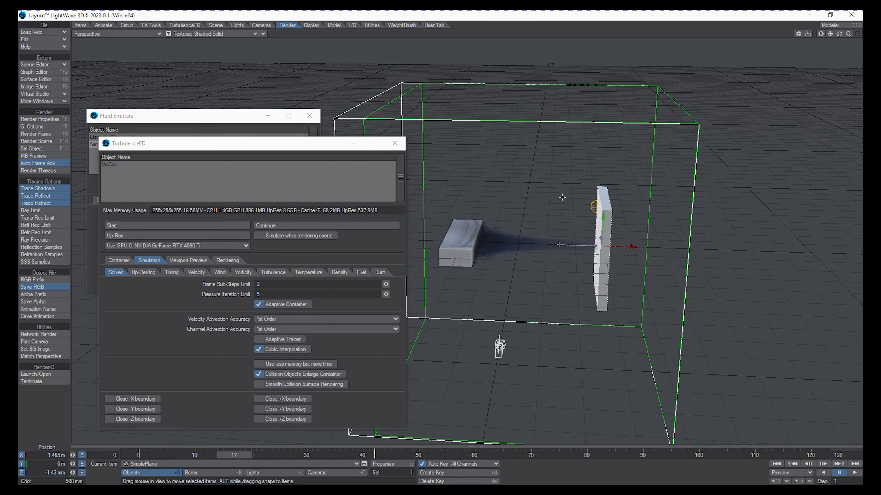
# Step: Set the SimplePlane emitter's Pressure to 0, keeping its Normal Force at -5 m
pyautogui.click(174, 118)
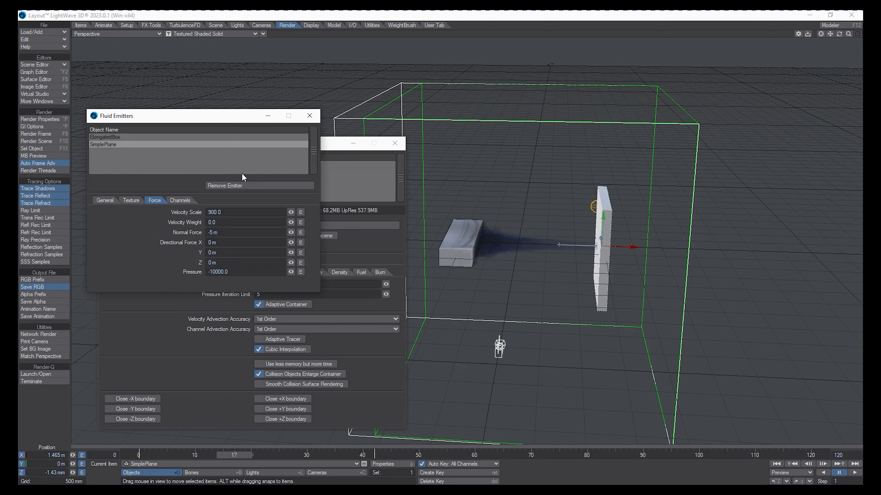
pyautogui.doubleClick(237, 272)
pyautogui.write('0')
pyautogui.press('Return')
pyautogui.click(162, 334)
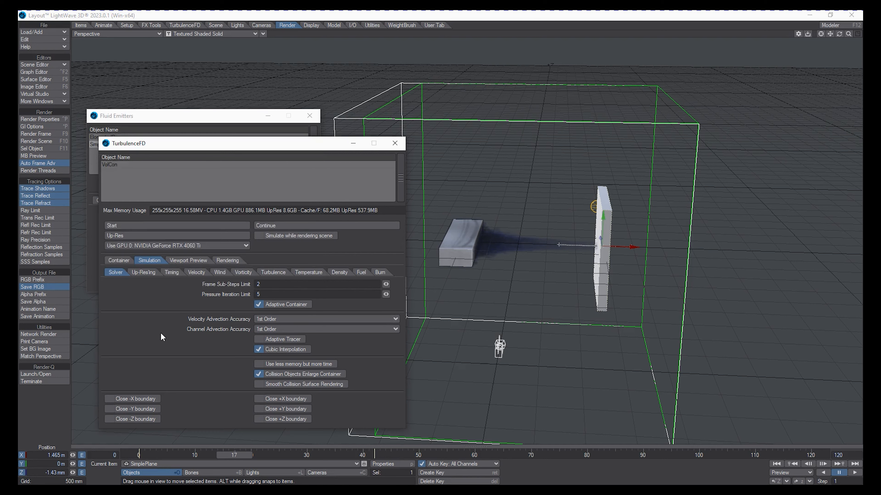
# Step: Simulate VolCon with the existing cache overwritten and stop the run at about frame 97
pyautogui.click(129, 225)
pyautogui.click(161, 47)
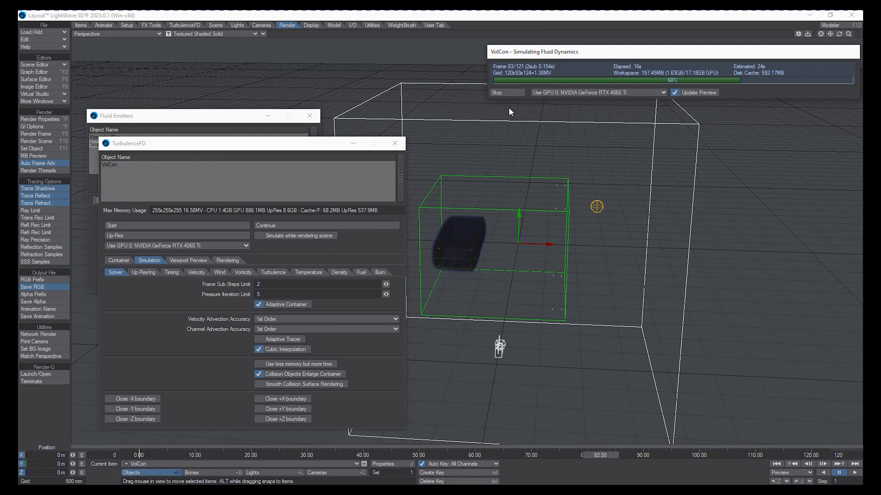
pyautogui.click(506, 92)
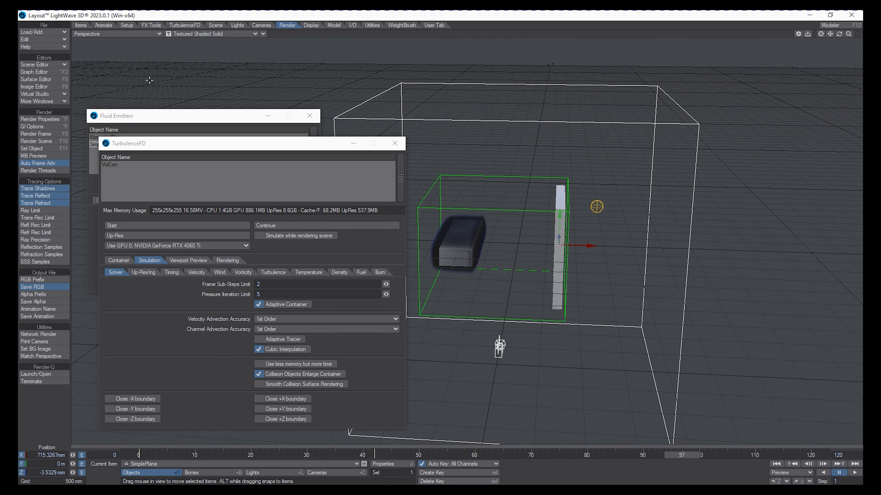
# Step: Set the SimplePlane emitter's Pressure to 1
pyautogui.click(154, 117)
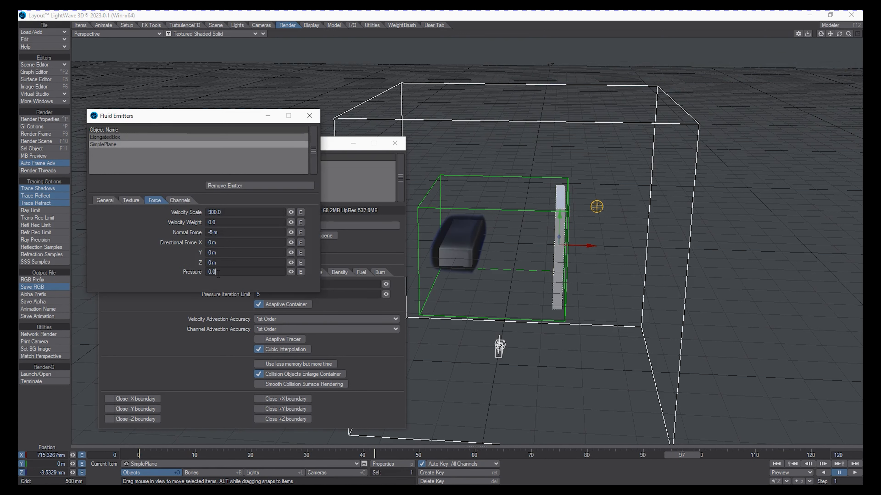
pyautogui.write('1')
pyautogui.press('Return')
pyautogui.click(196, 366)
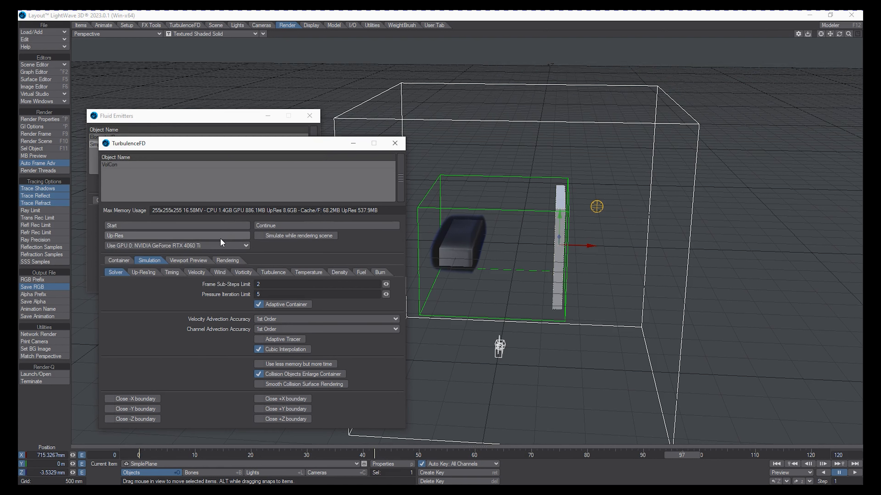
# Step: Recheck SimplePlane's force values and simulate VolCon over the existing cache through to frame 120
pyautogui.click(195, 123)
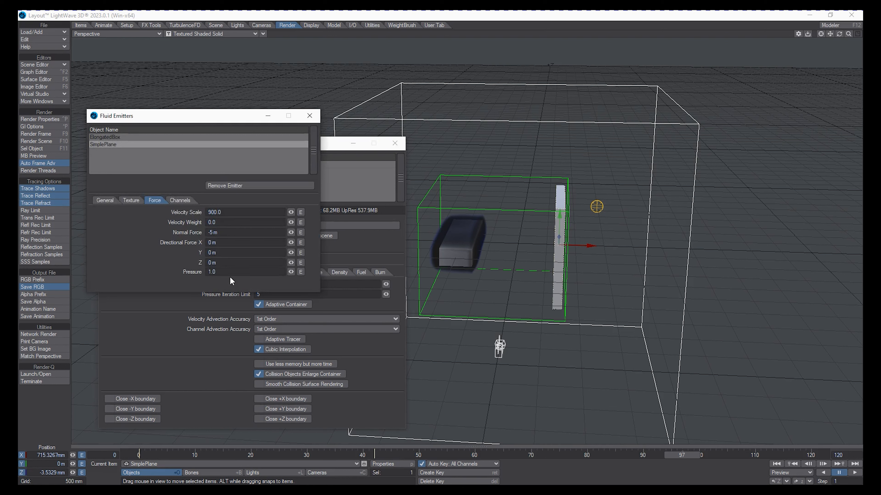
pyautogui.click(166, 330)
pyautogui.click(131, 226)
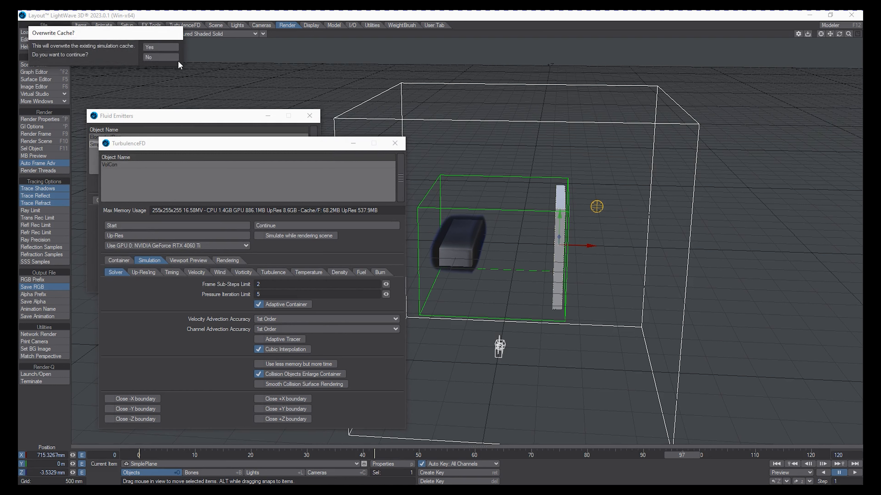
pyautogui.click(155, 48)
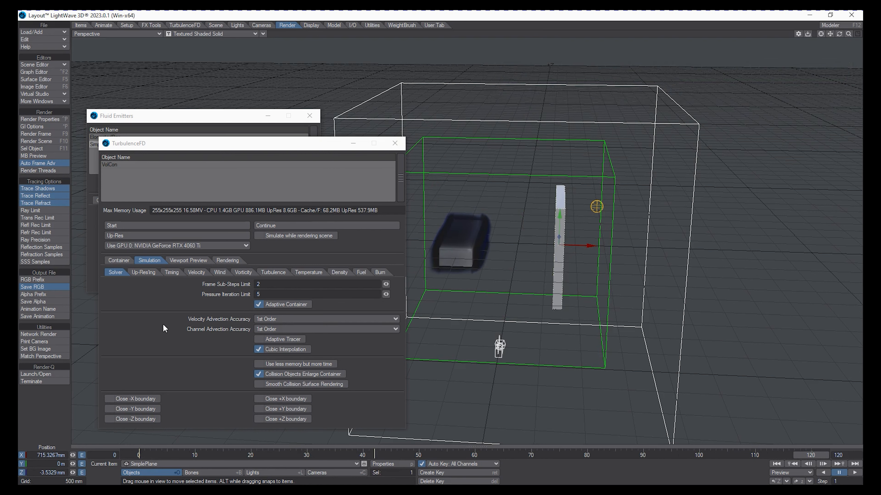
# Step: Set the SimplePlane emitter's Pressure to -100 and rerun the full VolCon simulation, overwriting the cache
pyautogui.click(196, 120)
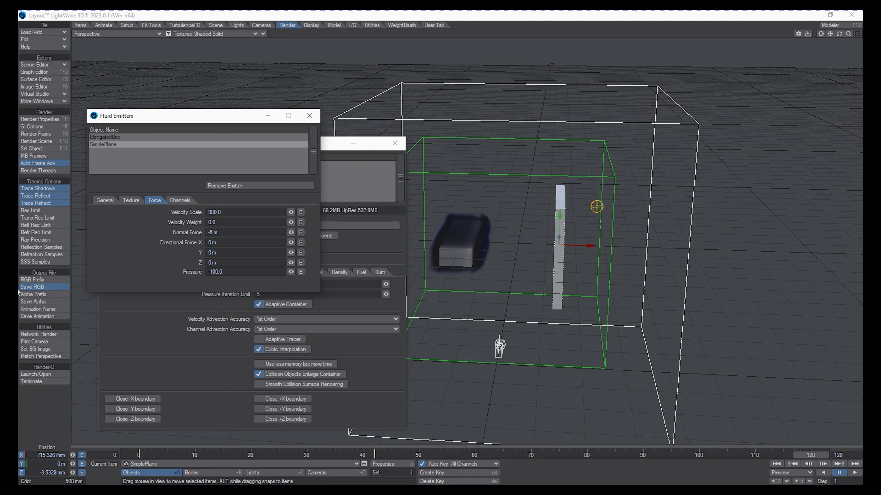
pyautogui.click(184, 341)
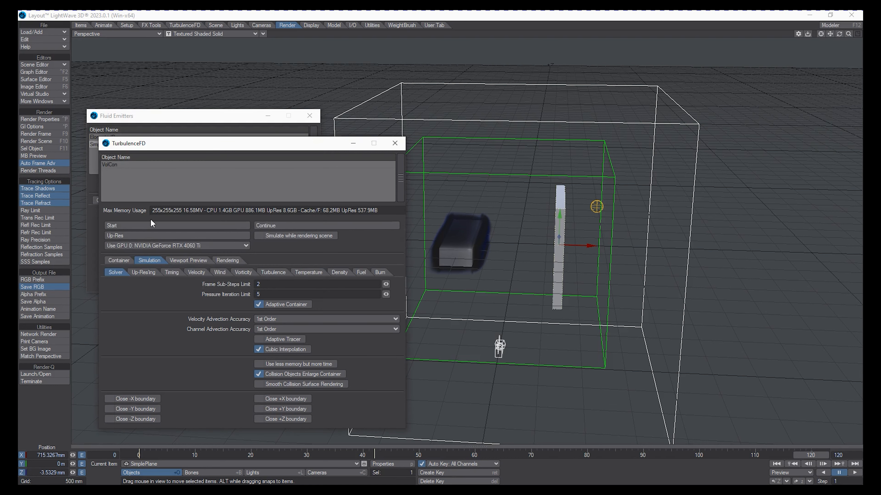
pyautogui.click(146, 224)
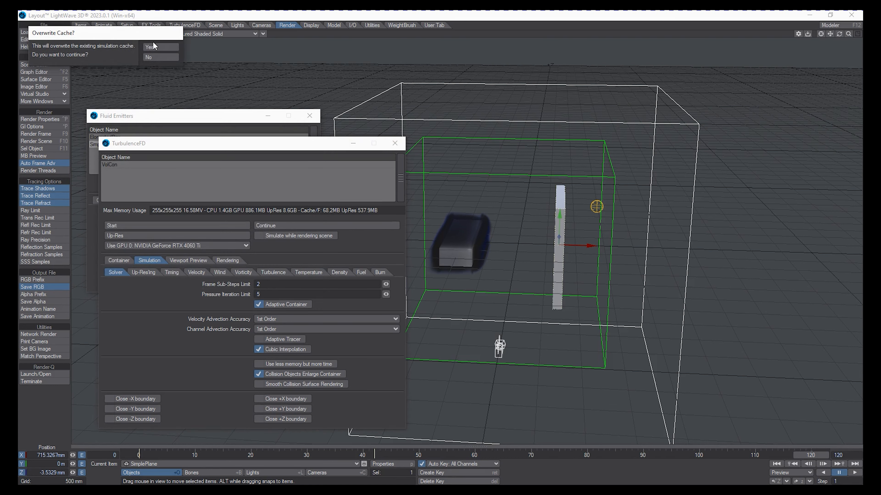
pyautogui.click(160, 49)
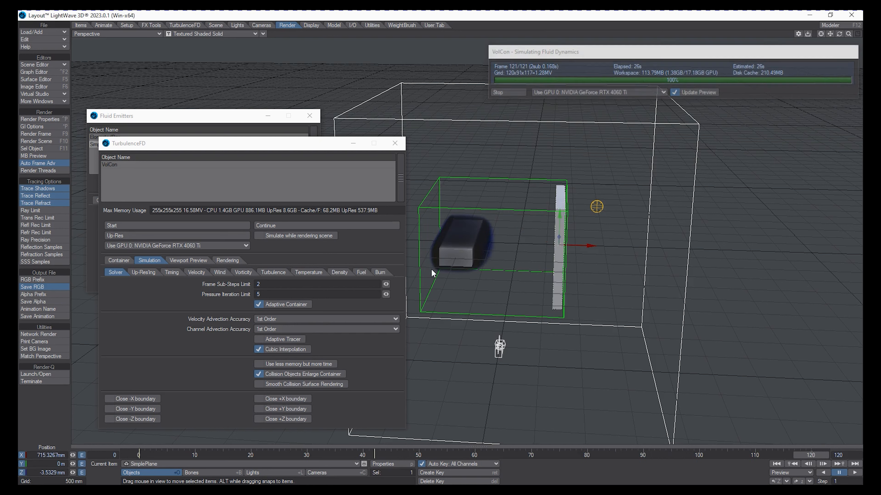
# Step: Set the SimplePlane emitter's Pressure to -1000 and rerun the full VolCon simulation, overwriting the cache
pyautogui.click(218, 120)
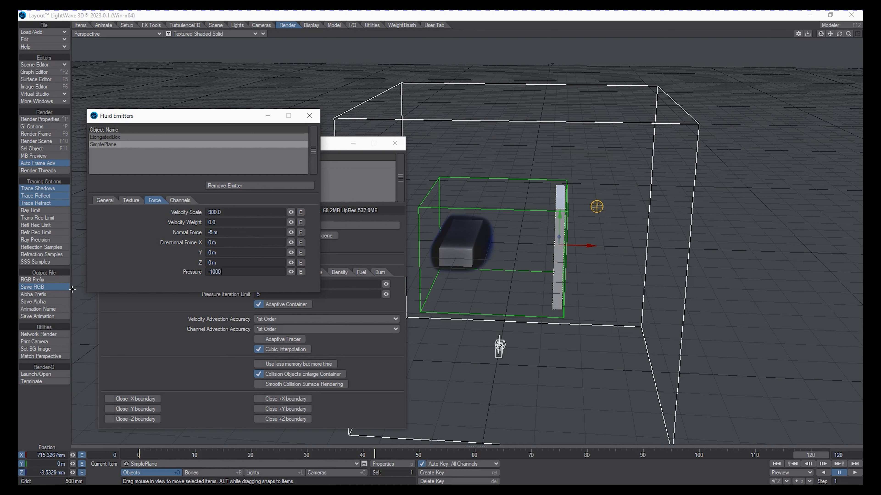
pyautogui.click(151, 328)
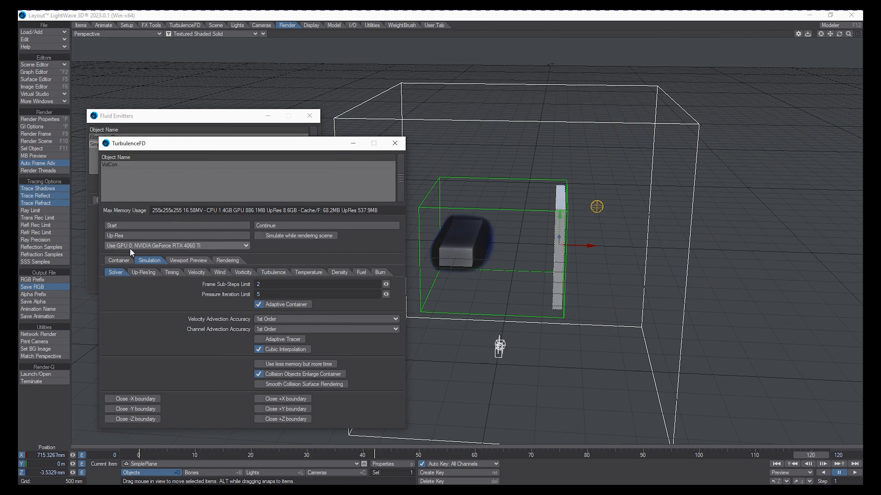
pyautogui.click(128, 227)
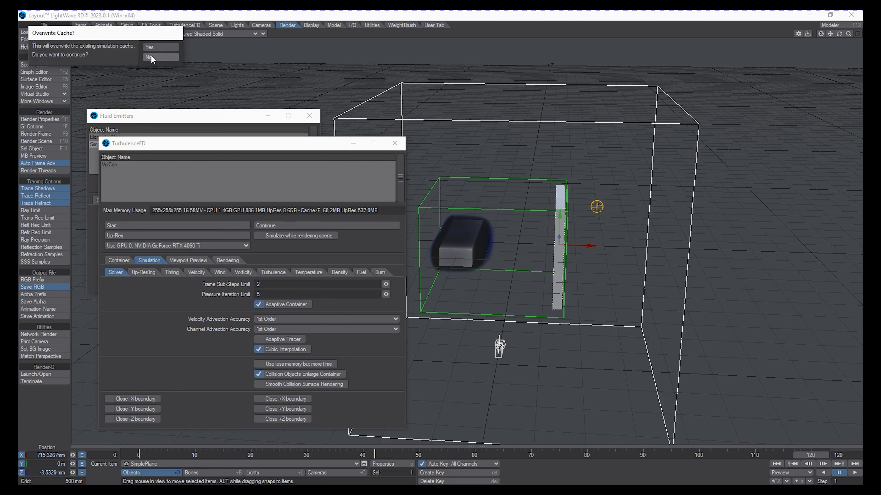
pyautogui.click(153, 48)
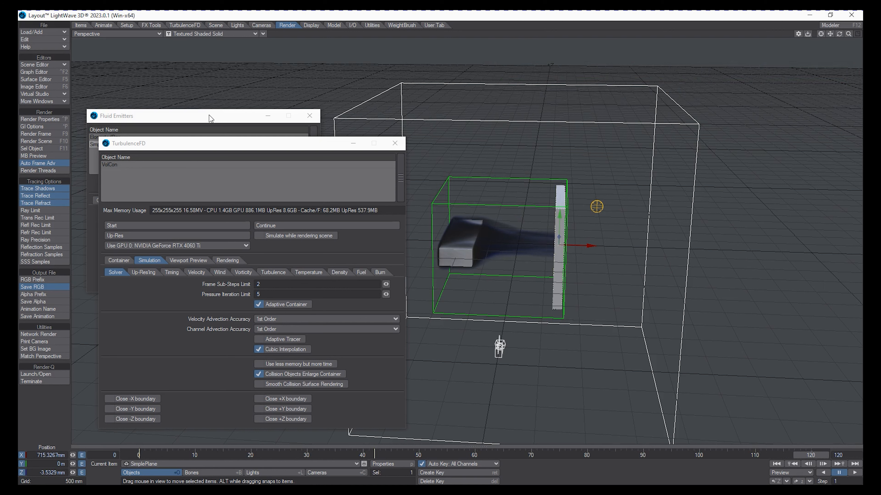
# Step: Set the SimplePlane emitter's Normal Force to 10 m and its Pressure to 10, and check the ElongatedBox emitter's force settings
pyautogui.moveTo(209, 115); pyautogui.dragTo(204, 77)
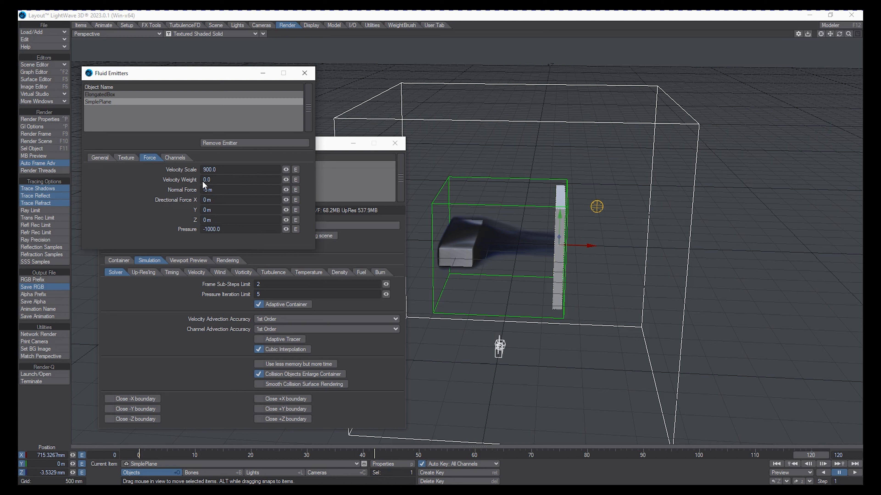
pyautogui.press('Return')
pyautogui.write('10')
pyautogui.press('Return')
pyautogui.write('1')
pyautogui.press('Return')
pyautogui.press('Return')
pyautogui.press('Return')
pyautogui.press('Return')
pyautogui.write('0')
pyautogui.press('BackSpace')
pyautogui.write('10')
pyautogui.press('Return')
pyautogui.write('0')
pyautogui.press('Return')
pyautogui.click(93, 92)
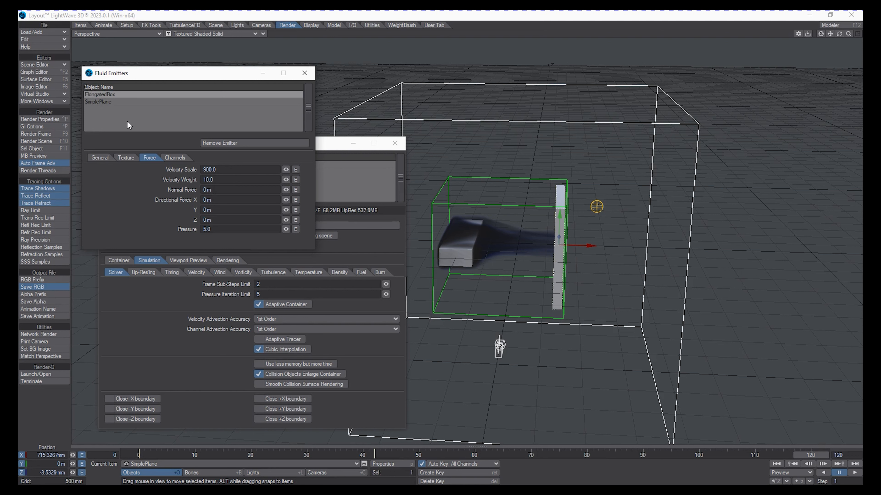
# Step: Simulate VolCon again, overwriting the existing cache, and stop the simulation at about frame 51
pyautogui.click(192, 364)
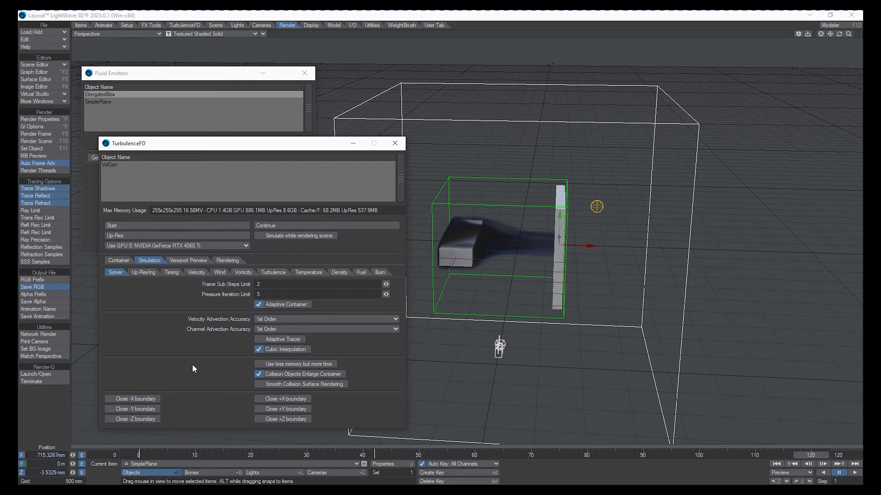
pyautogui.click(145, 226)
pyautogui.click(145, 47)
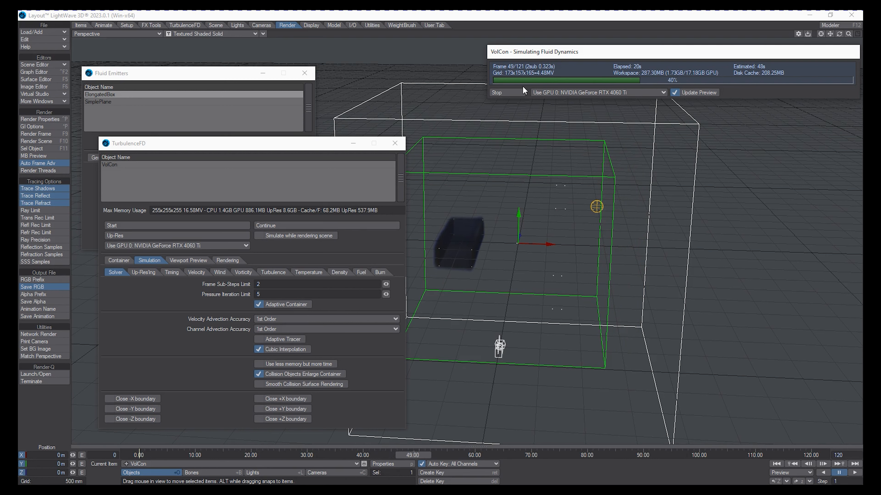
pyautogui.click(518, 92)
# Step: Set the SimplePlane emitter's Pressure to 100 and rerun the full VolCon simulation, overwriting the cache
pyautogui.click(222, 94)
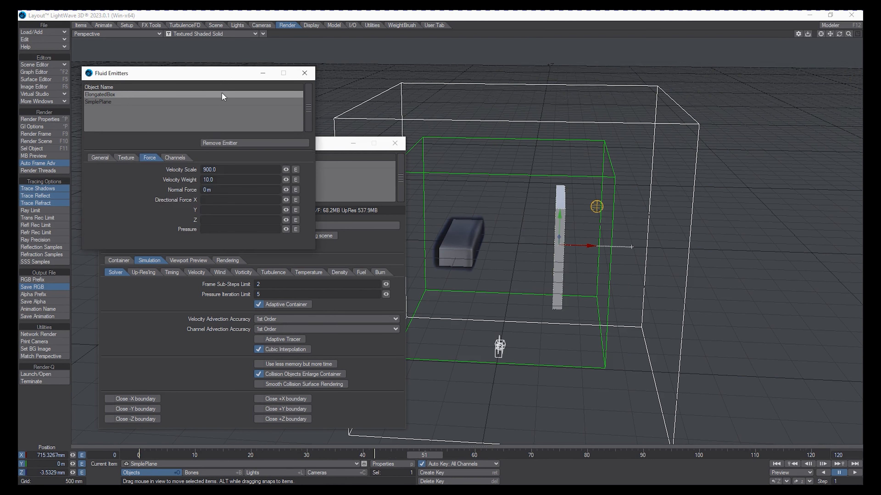
pyautogui.click(119, 102)
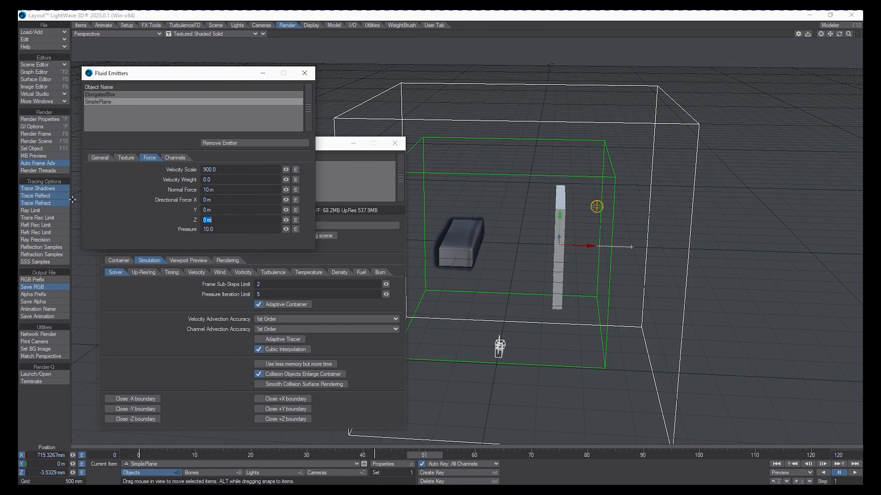
pyautogui.press('Tab')
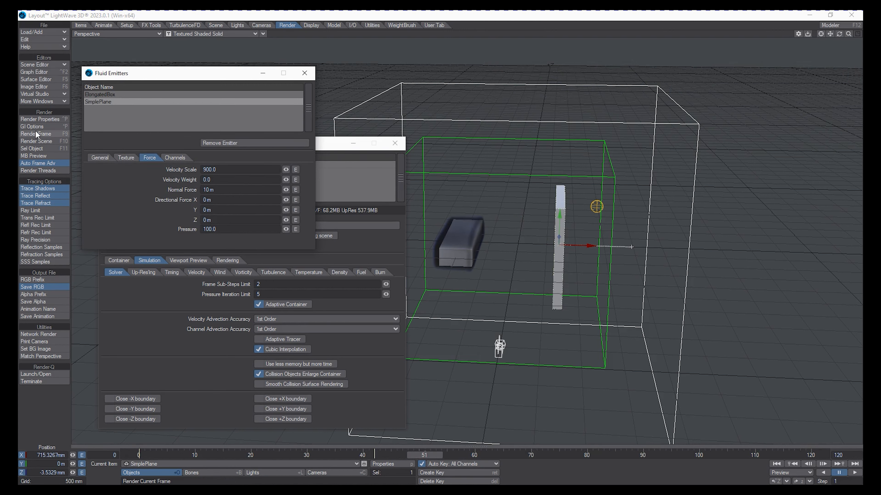
pyautogui.click(145, 327)
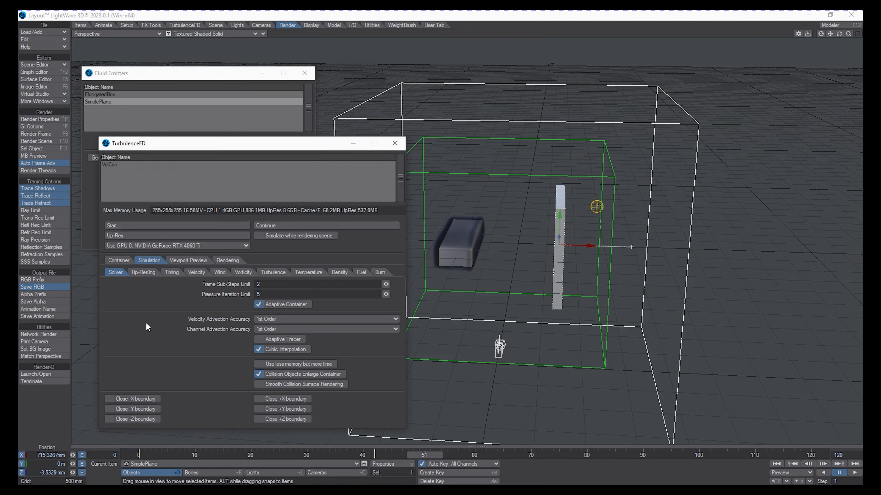
pyautogui.click(137, 225)
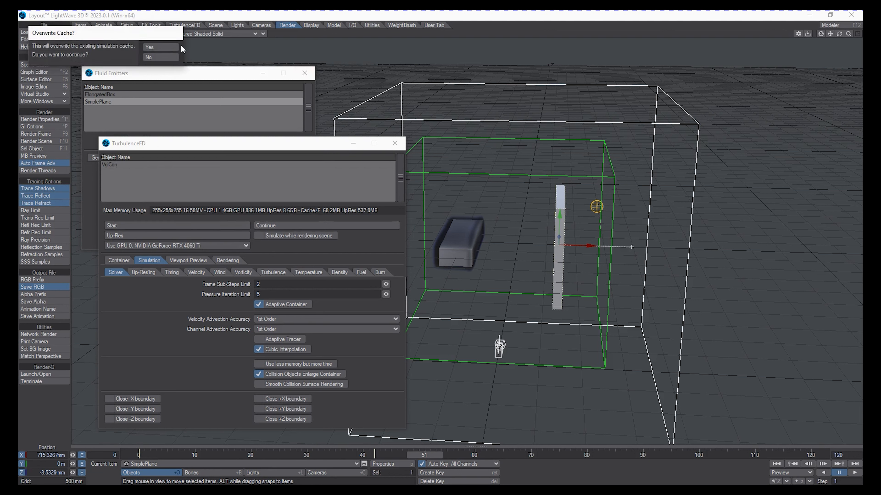
pyautogui.click(167, 48)
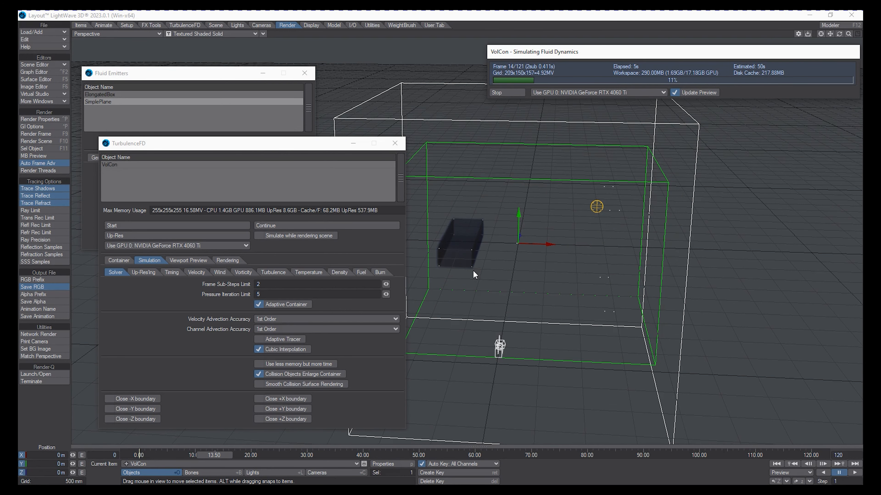
pyautogui.moveTo(280, 149); pyautogui.dragTo(234, 156)
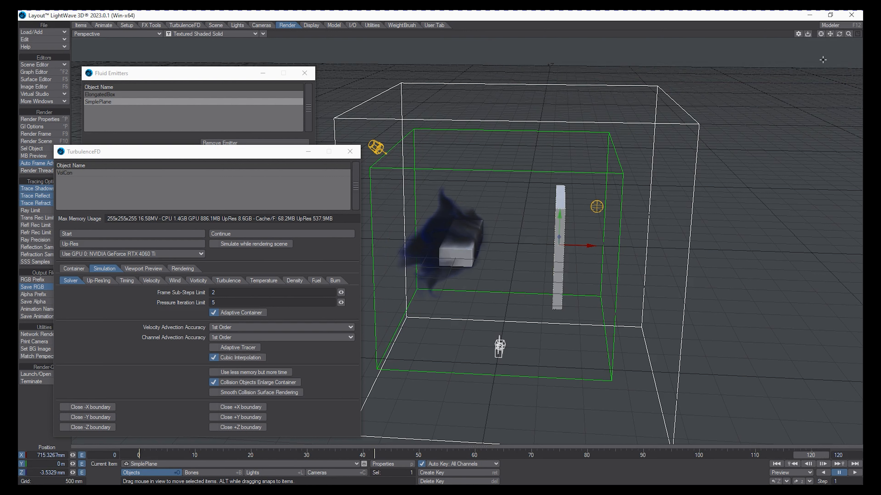
# Step: Inspect the smoke around the box and close the VolCon container's -X boundary in the solver settings
pyautogui.moveTo(841, 33)
pyautogui.mouseDown()
pyautogui.moveTo(858, 32)
pyautogui.moveTo(818, 44)
pyautogui.moveTo(840, 28)
pyautogui.moveTo(846, 42)
pyautogui.moveTo(850, 33)
pyautogui.moveTo(828, 31)
pyautogui.moveTo(841, 40)
pyautogui.moveTo(849, 28)
pyautogui.moveTo(843, 35)
pyautogui.mouseUp()
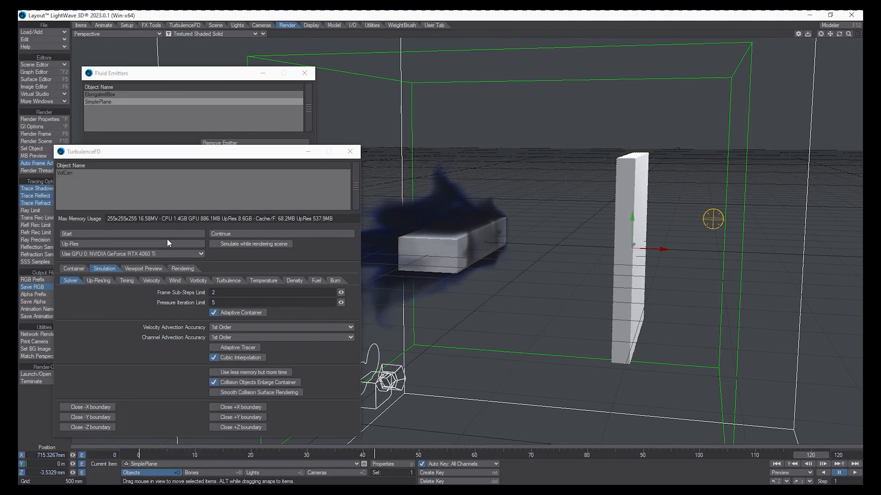
pyautogui.click(151, 142)
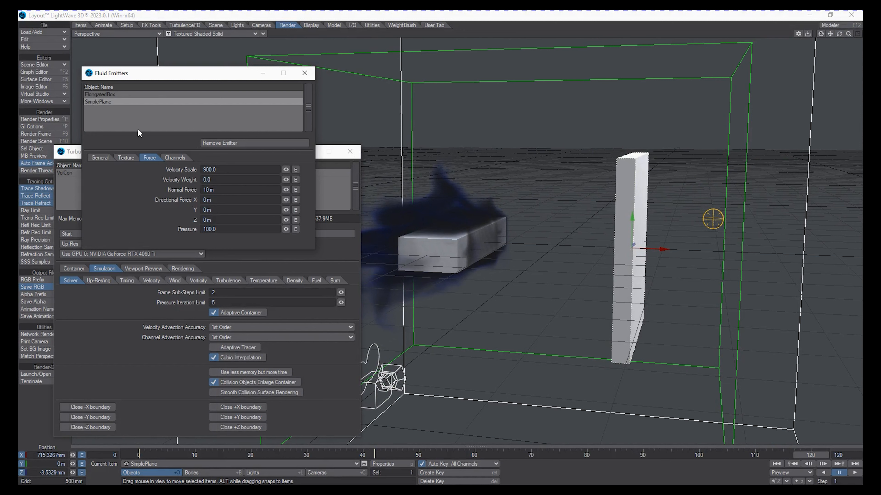
pyautogui.click(138, 391)
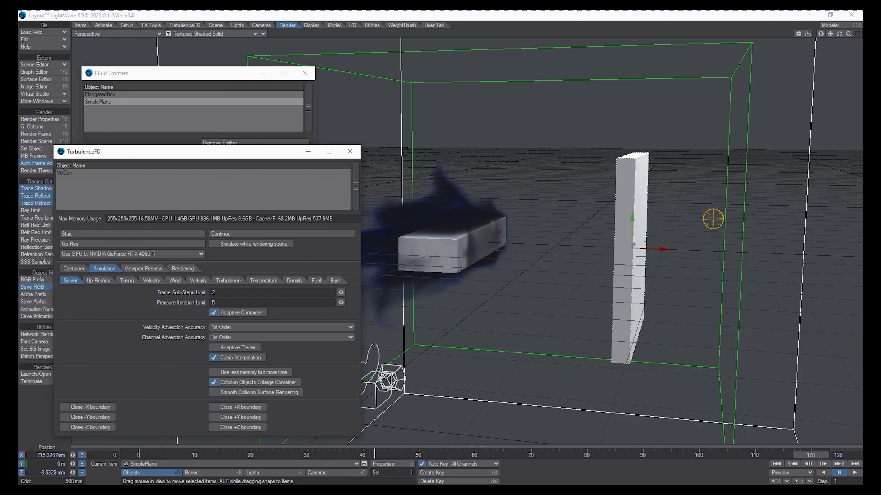
pyautogui.moveTo(849, 34); pyautogui.dragTo(840, 32)
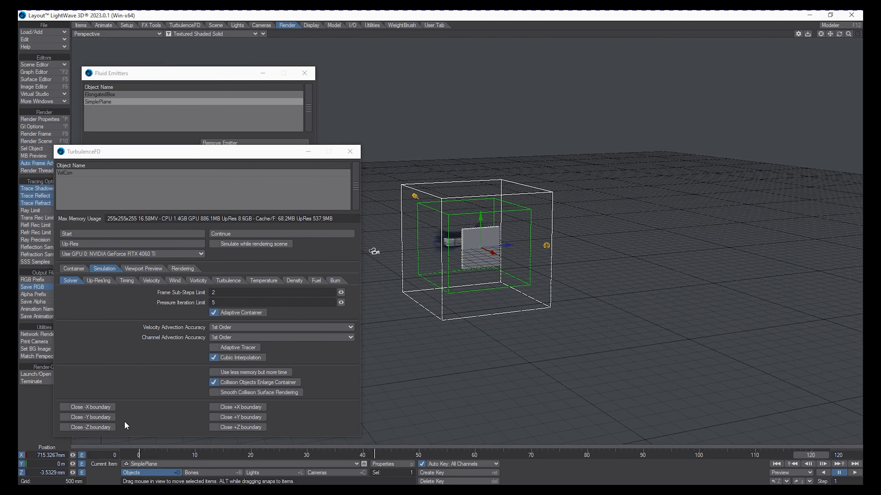
pyautogui.click(80, 408)
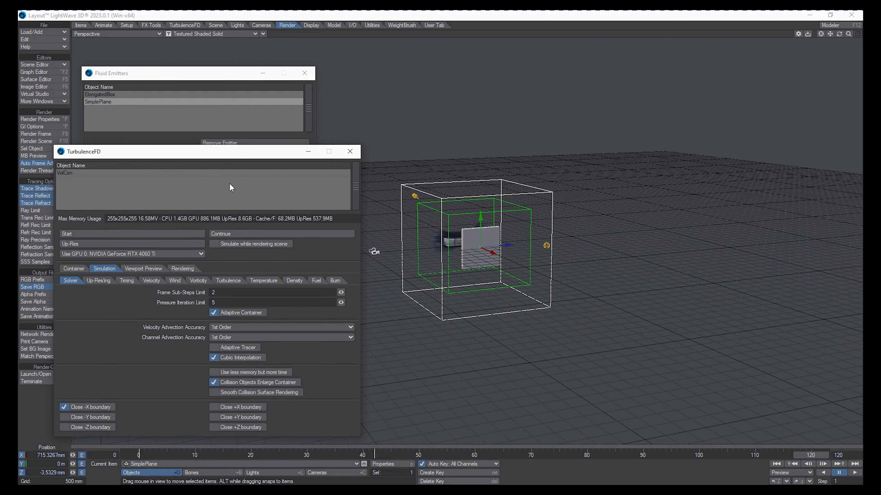
# Step: Set the SimplePlane emitter's Pressure to 1500 and its Normal Force to 25 m
pyautogui.click(158, 139)
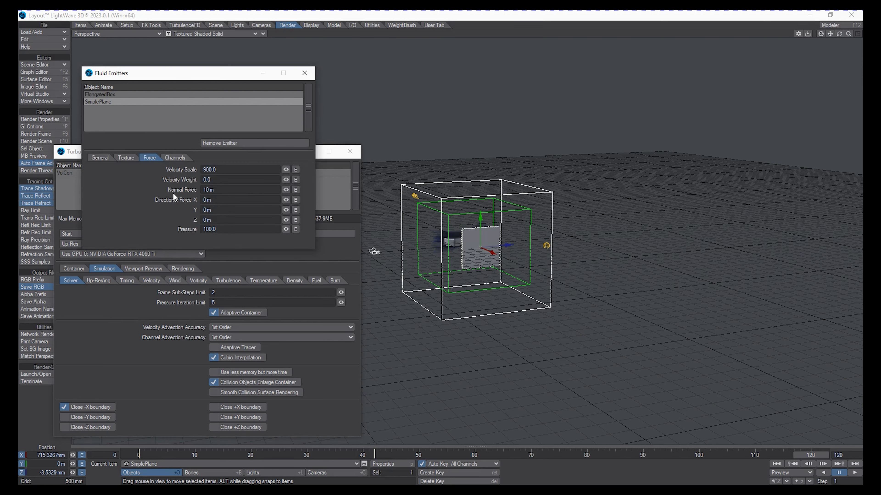
pyautogui.click(227, 229)
pyautogui.write('1500')
pyautogui.press('Return')
pyautogui.write('25')
pyautogui.press('Tab')
# Step: Set the ElongatedBox emitter's Velocity Weight to 25
pyautogui.moveTo(143, 75); pyautogui.dragTo(167, 127)
pyautogui.click(136, 146)
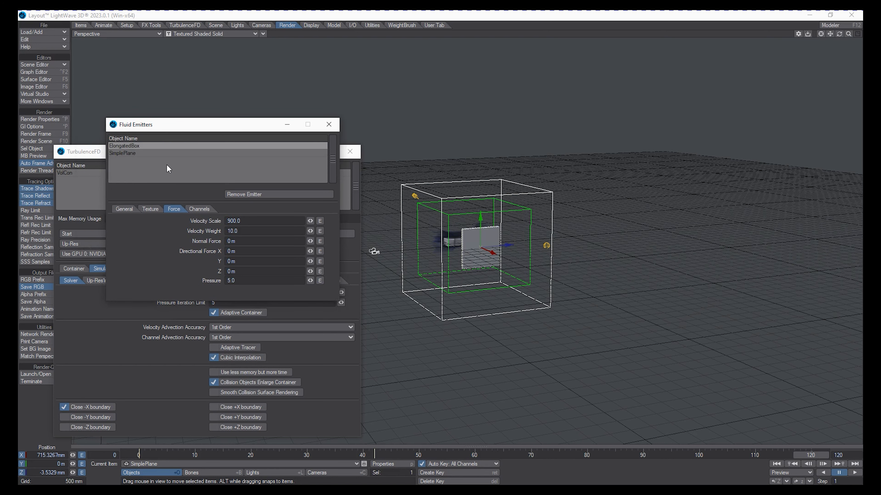
pyautogui.click(243, 232)
pyautogui.write('25')
pyautogui.press('Tab')
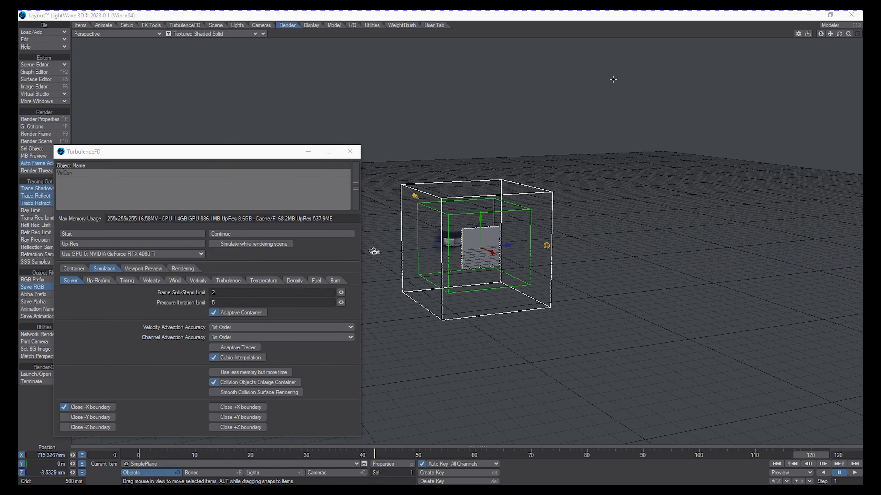
# Step: Simulate VolCon with a close view of the box, overwriting the cache, and stop the simulation at about frame 91
pyautogui.moveTo(829, 34)
pyautogui.mouseDown()
pyautogui.moveTo(852, 32)
pyautogui.moveTo(831, 33)
pyautogui.mouseUp()
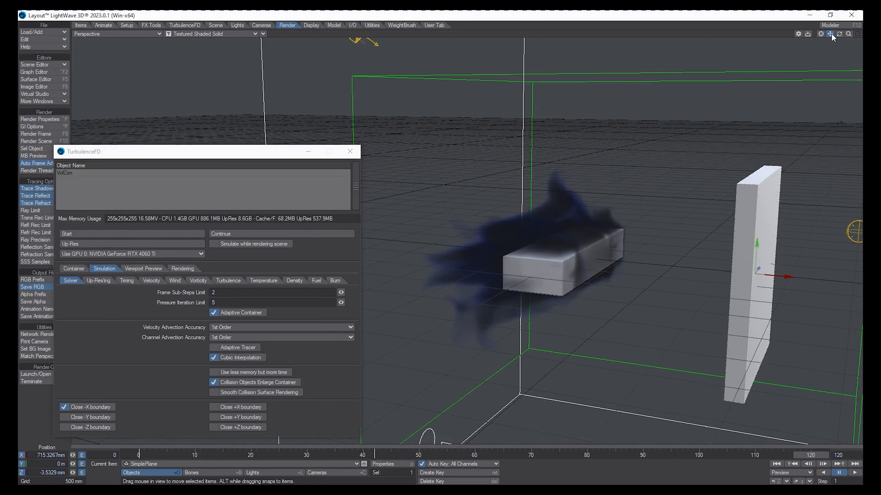
pyautogui.moveTo(168, 156); pyautogui.dragTo(128, 60)
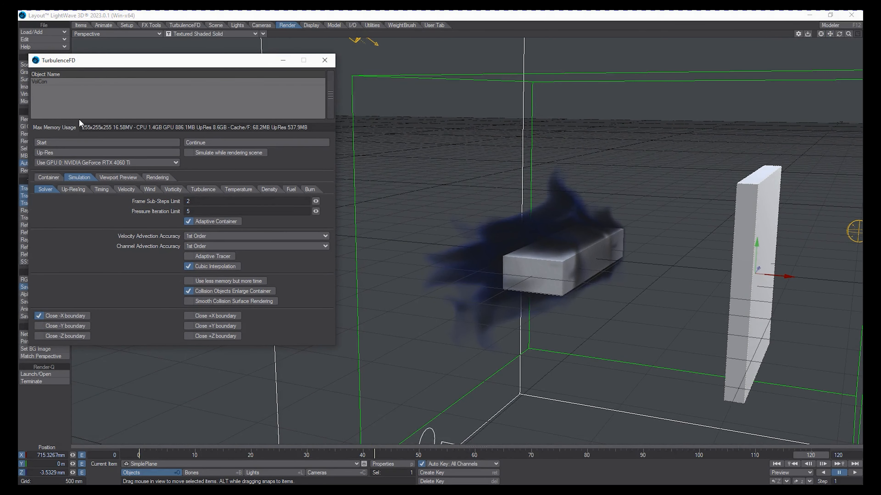
pyautogui.click(78, 142)
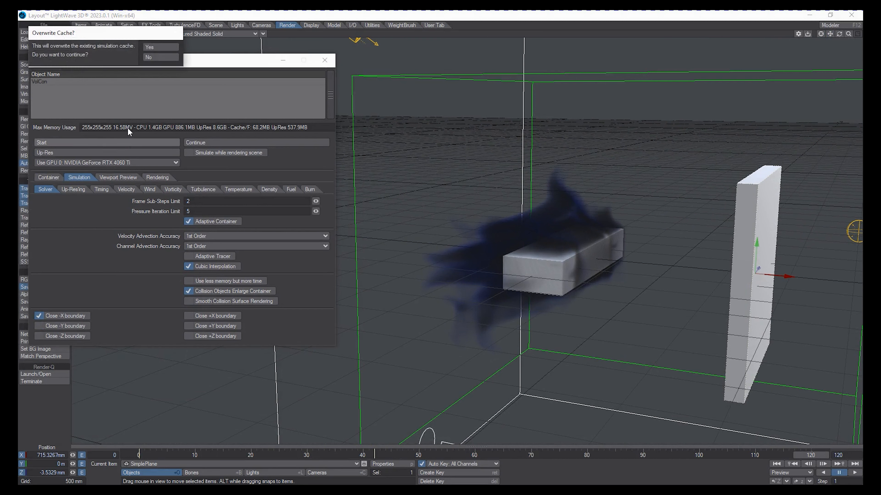
pyautogui.click(154, 46)
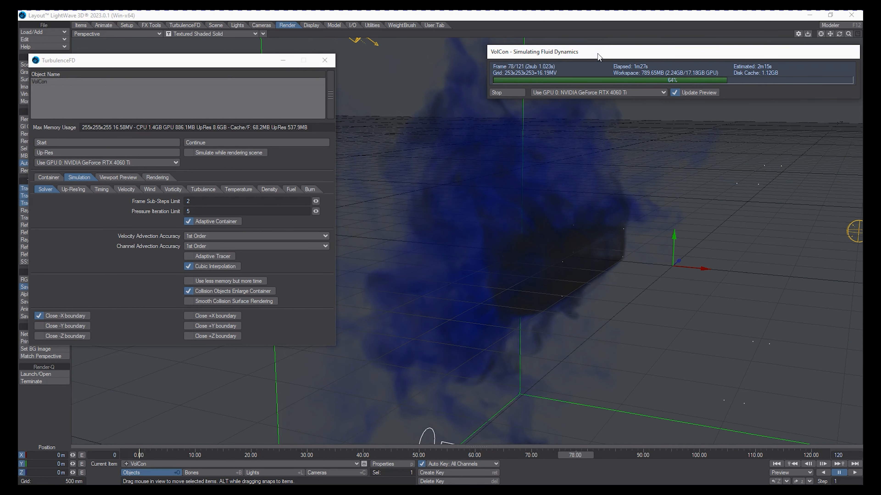
pyautogui.moveTo(599, 55); pyautogui.dragTo(557, 42)
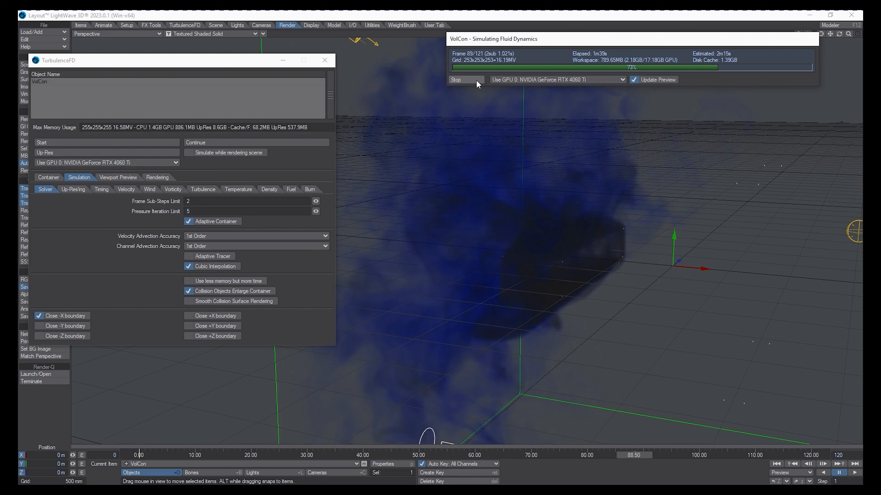
pyautogui.click(464, 80)
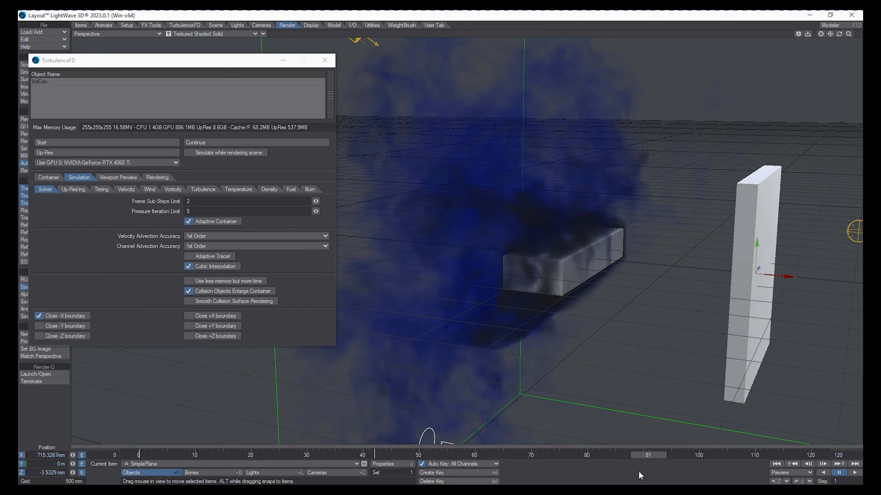
# Step: Scrub the timeline back to frame 0 and review the SimplePlane emitter's force settings alongside the whole container
pyautogui.moveTo(650, 454); pyautogui.dragTo(200, 453)
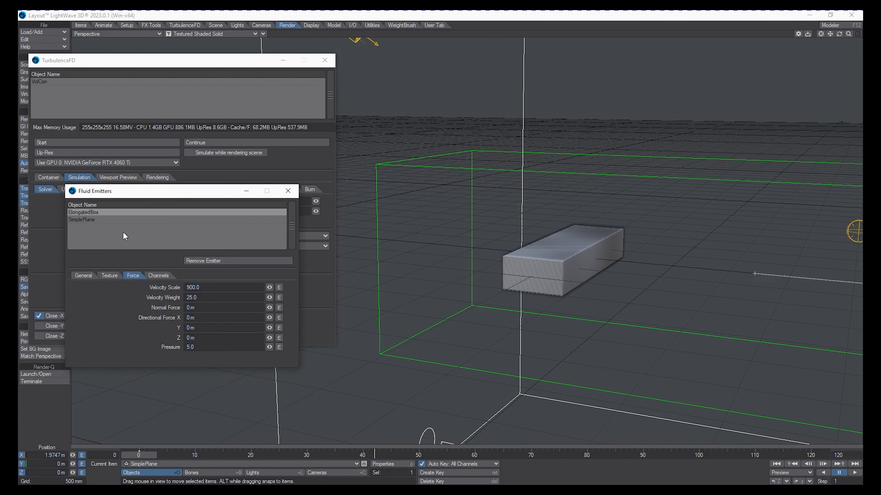
pyautogui.click(91, 220)
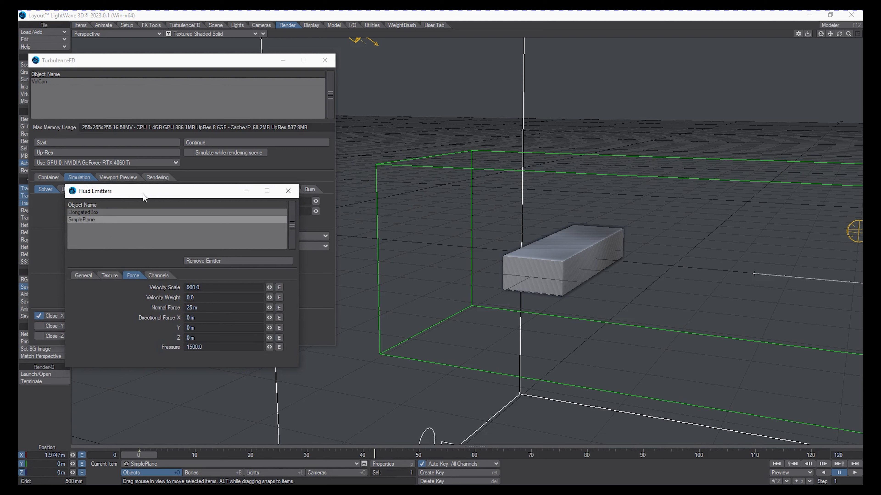
pyautogui.moveTo(144, 197); pyautogui.dragTo(166, 230)
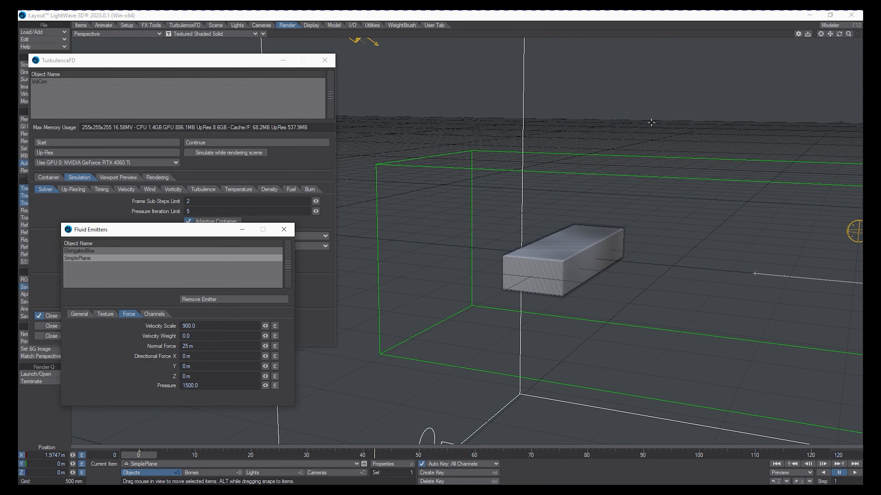
pyautogui.moveTo(848, 35); pyautogui.dragTo(707, 51)
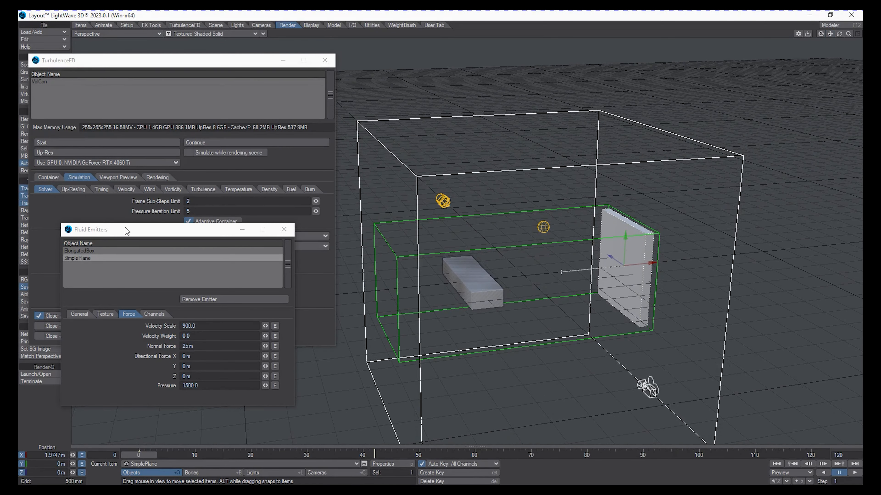
pyautogui.moveTo(130, 232); pyautogui.dragTo(161, 250)
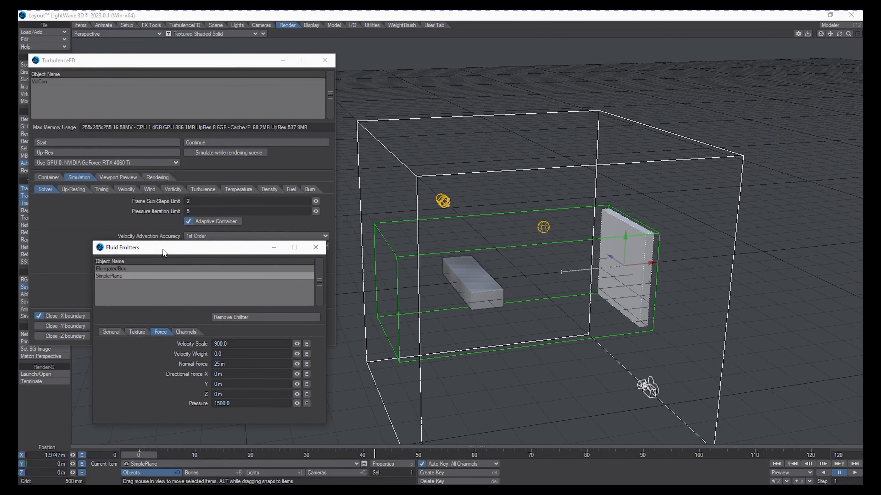